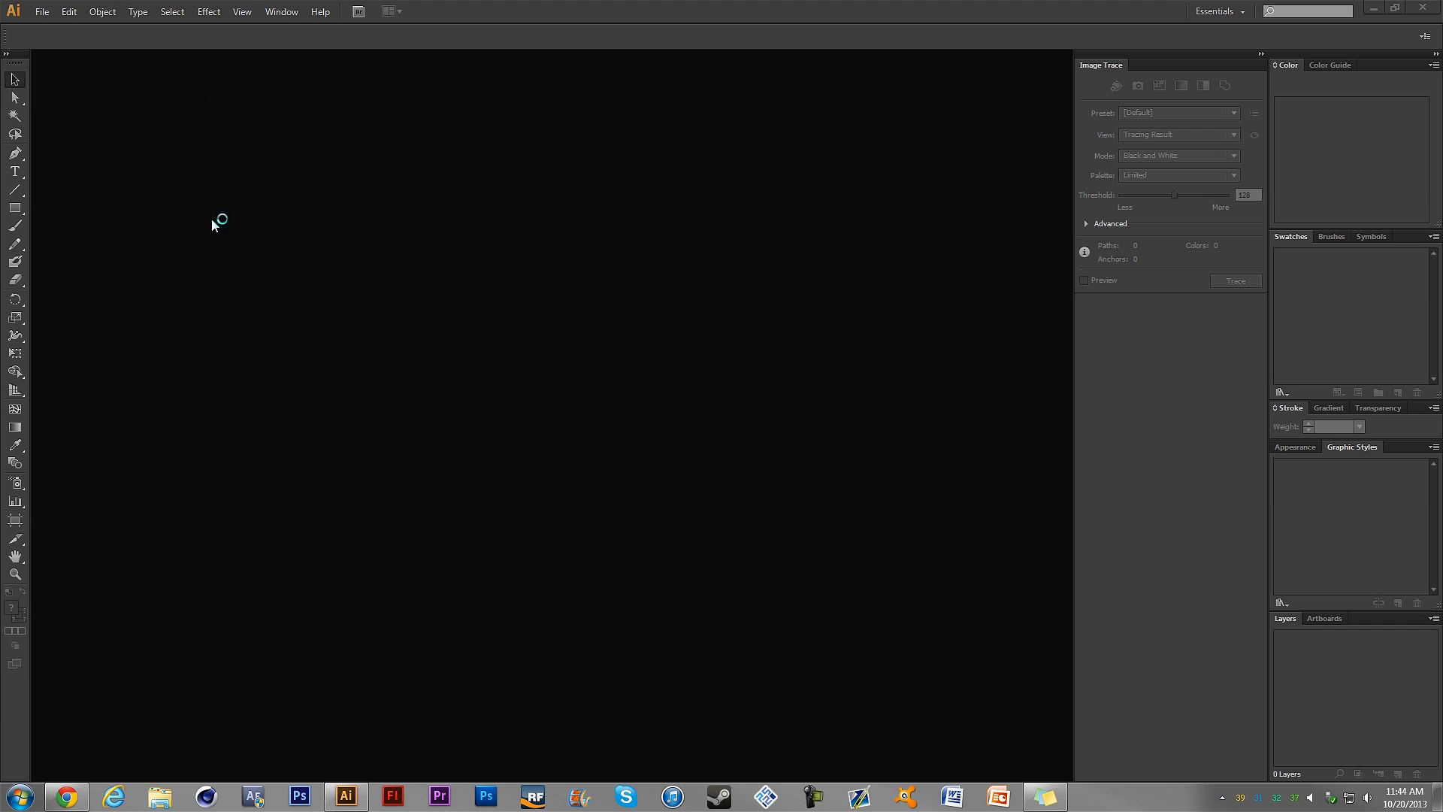
Open 'ygj clean icon.png' from My Pictures as a new document.
left_click(51, 16)
left_click(146, 61)
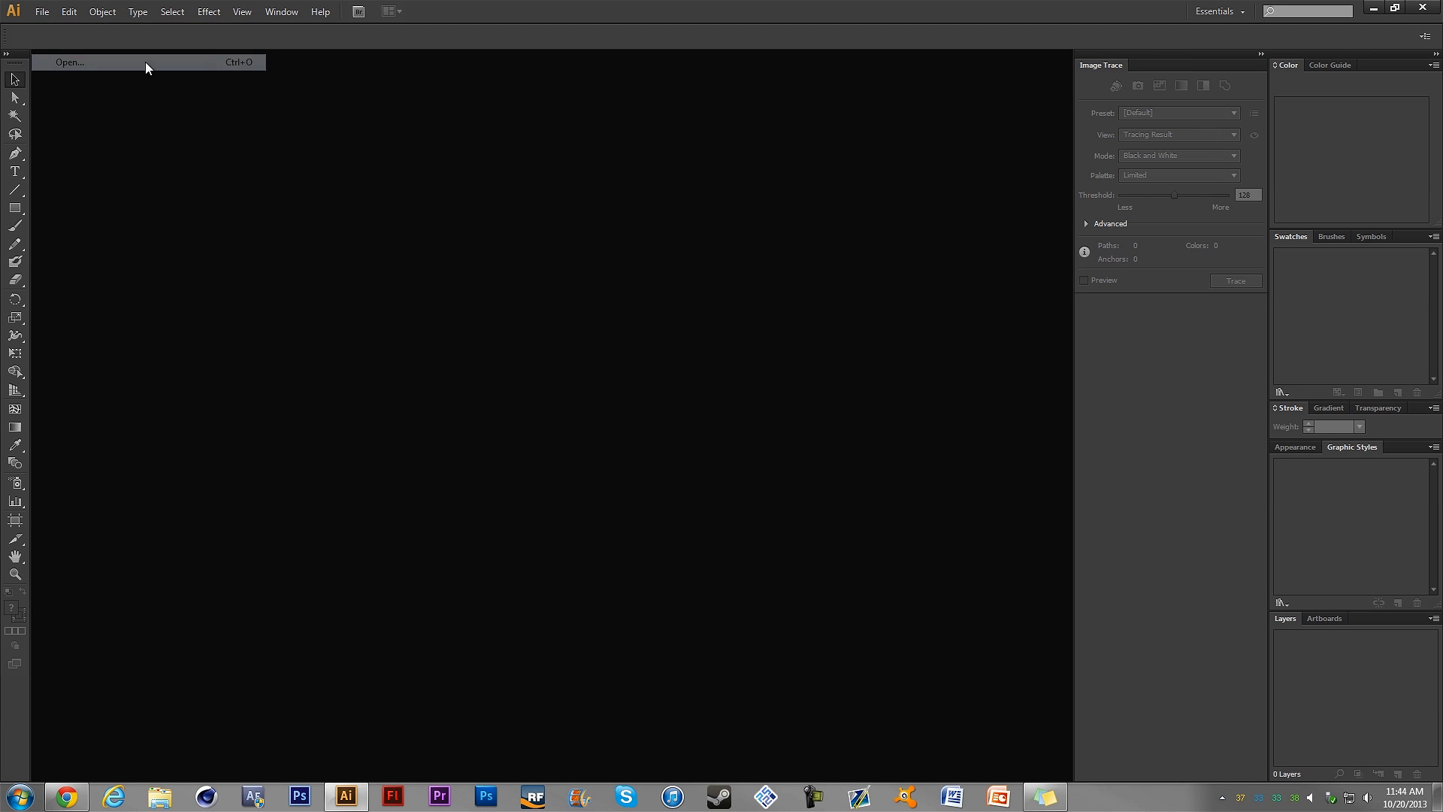
left_click_drag(773, 172, 743, 364)
left_click(773, 160)
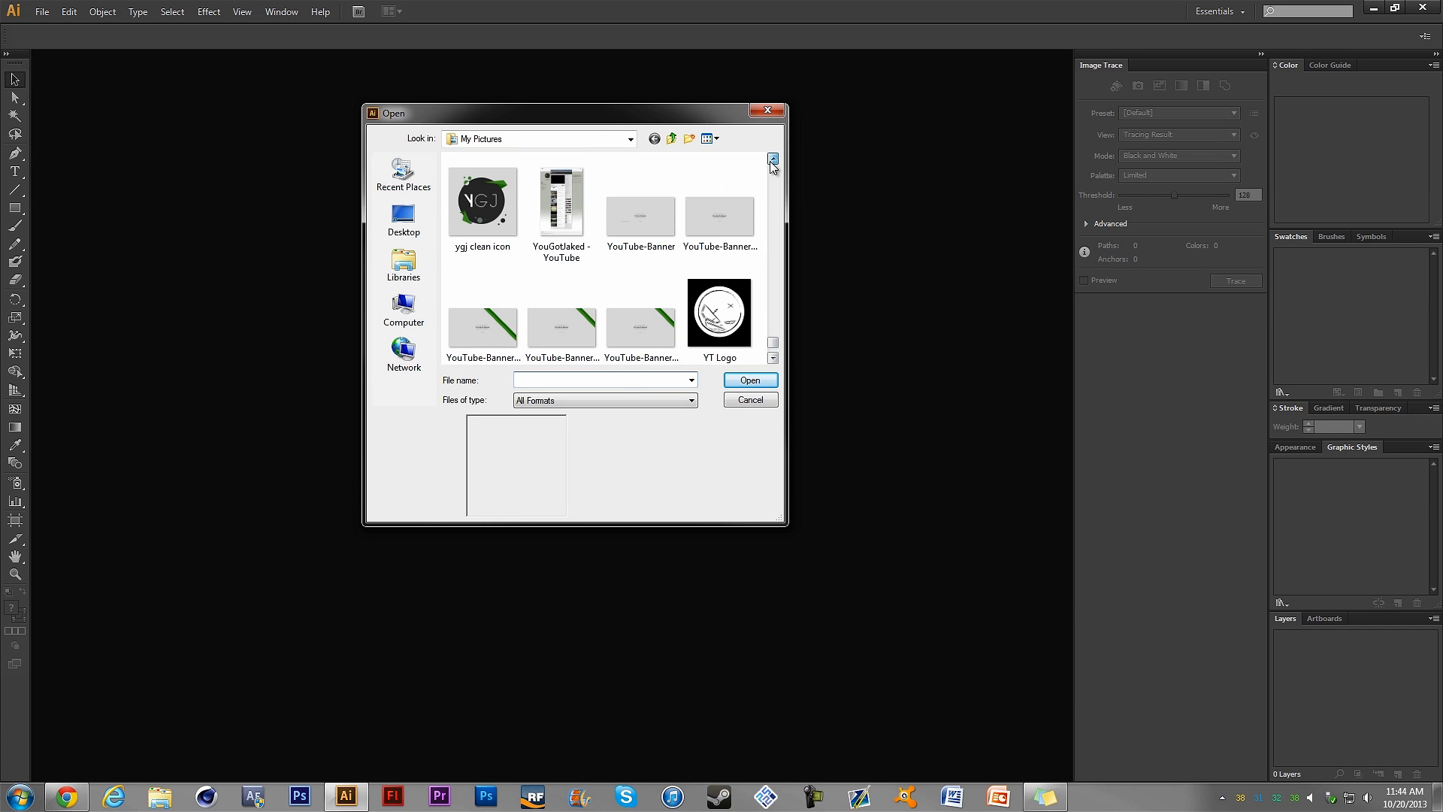
double_click(485, 215)
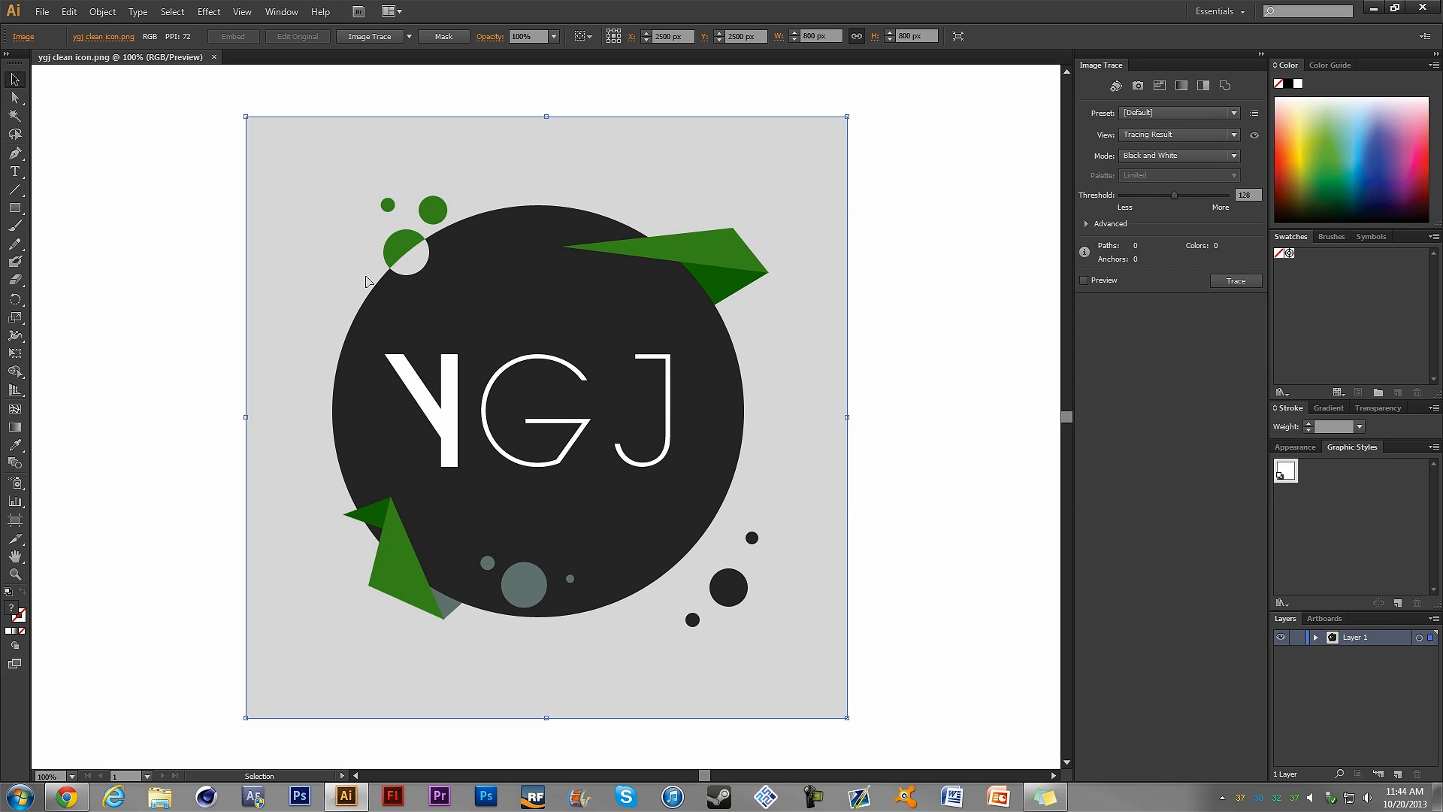
key("ctrl+0")
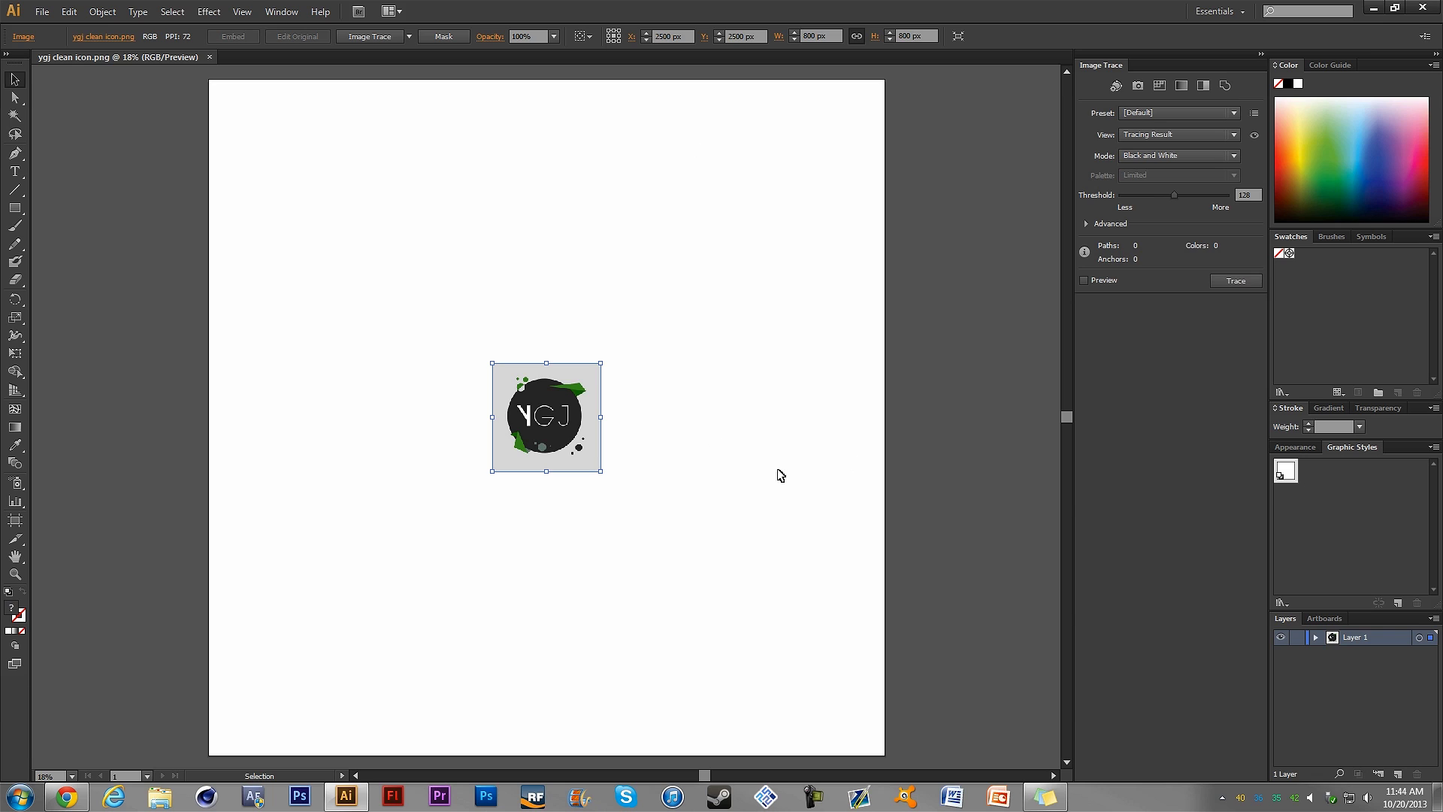
left_click(1434, 618)
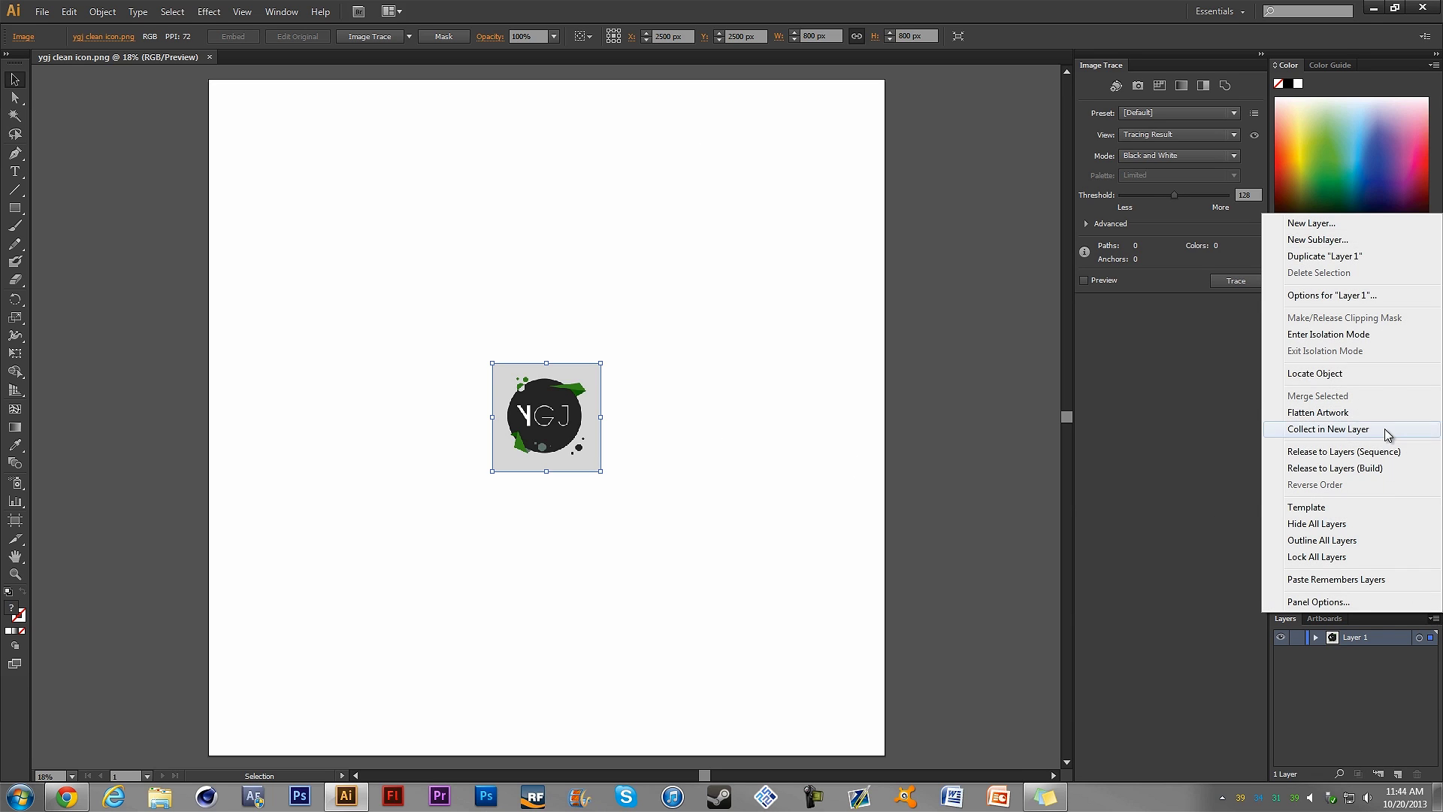
left_click(1324, 256)
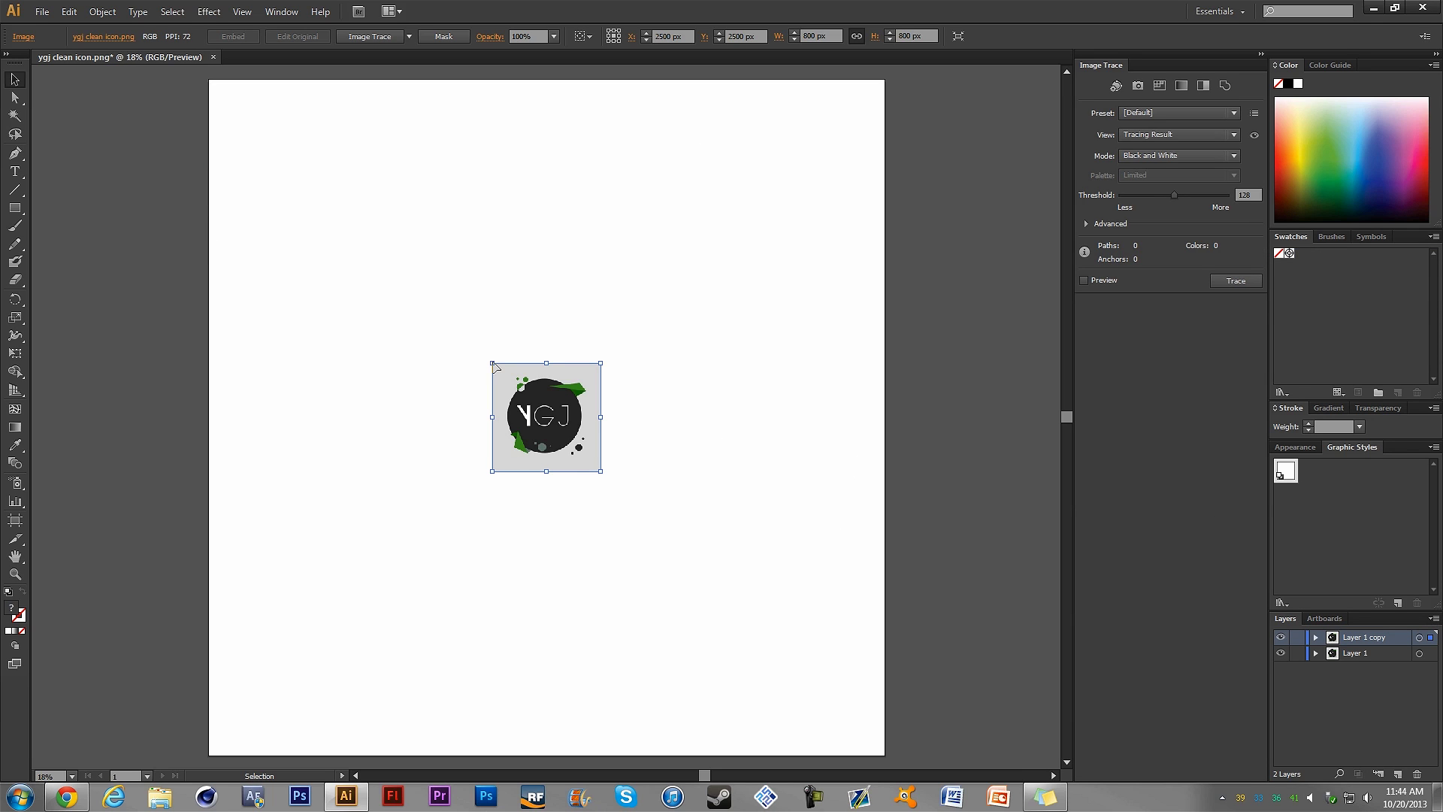
left_click_drag(539, 446, 885, 756)
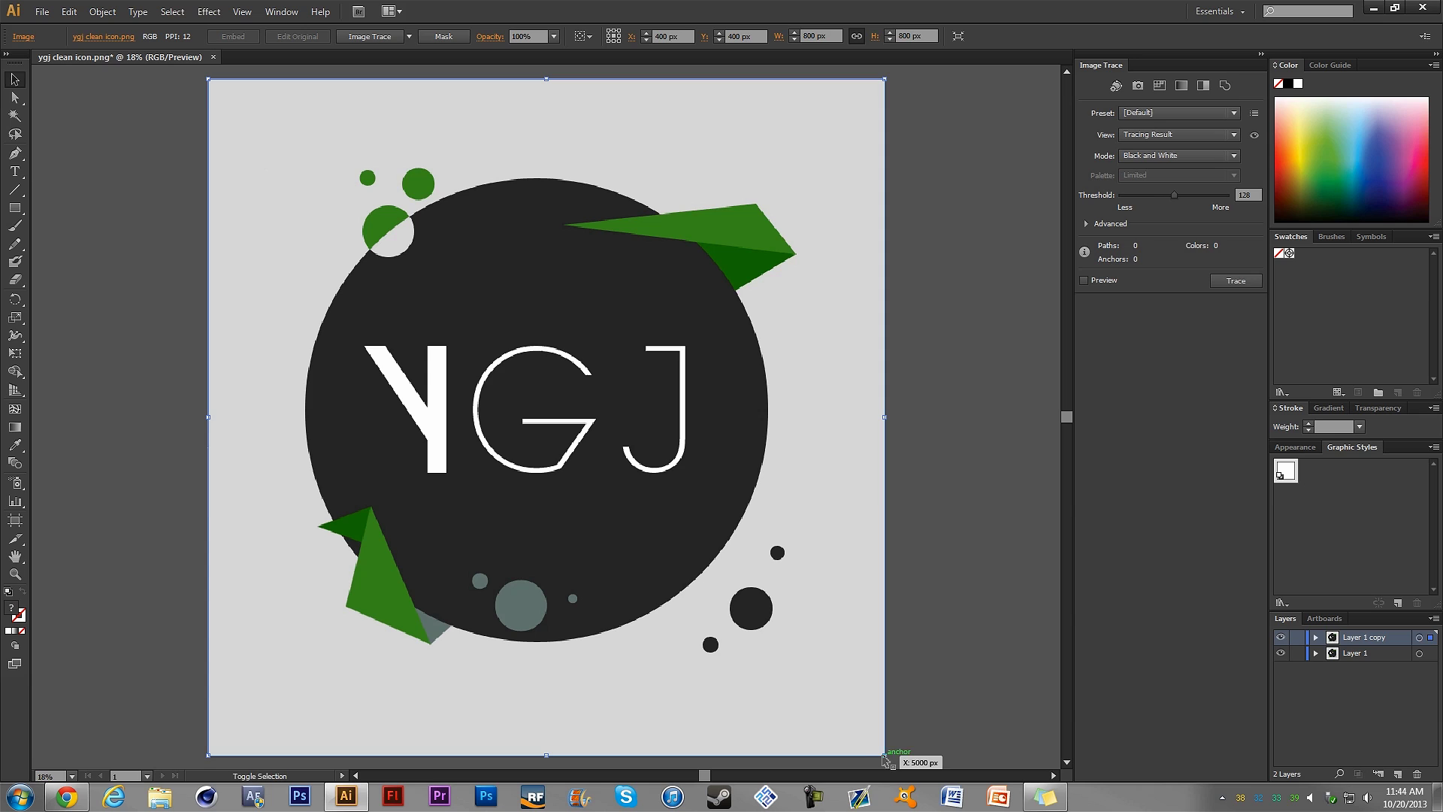
key("z")
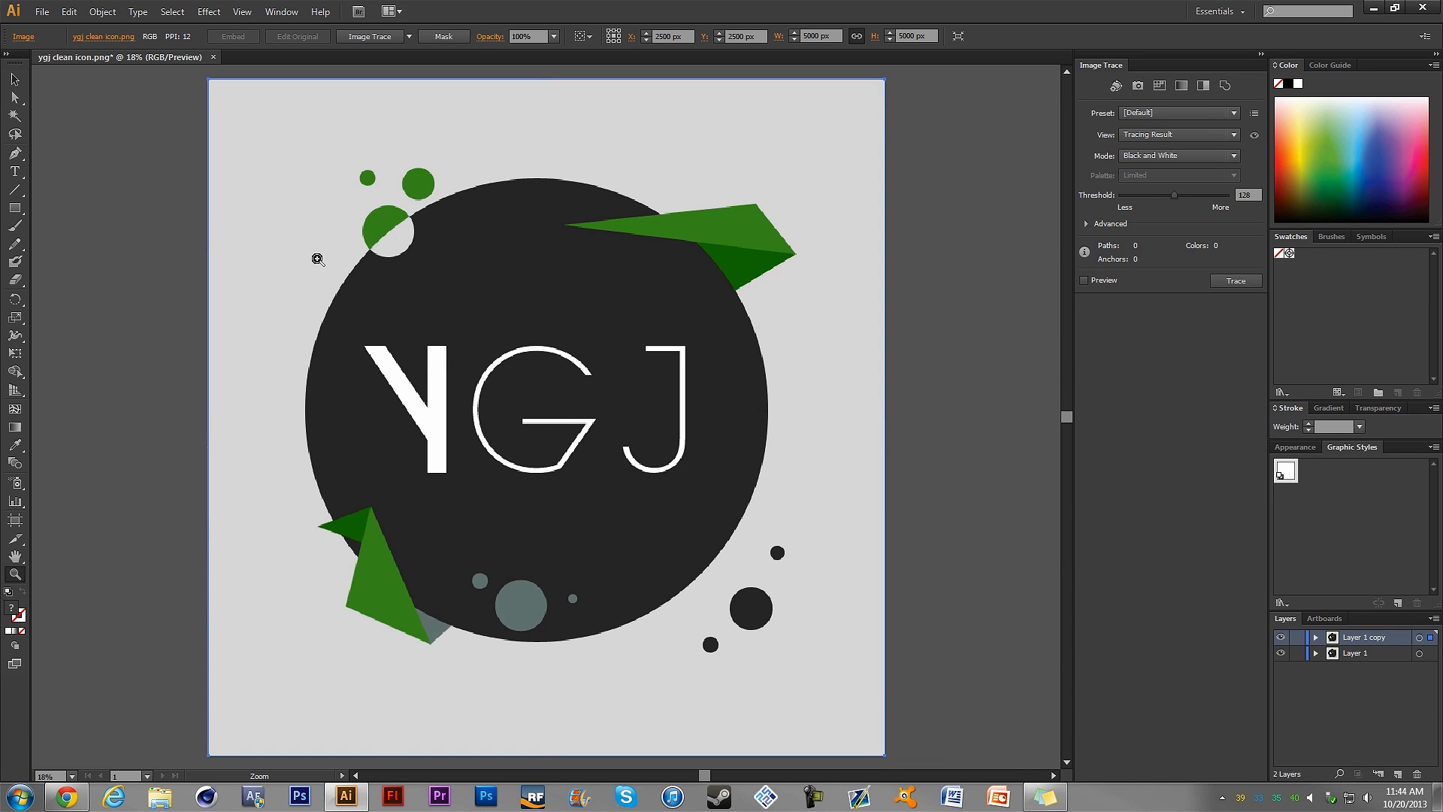
left_click(322, 256)
left_click(653, 381)
left_click(576, 372)
left_click(446, 494)
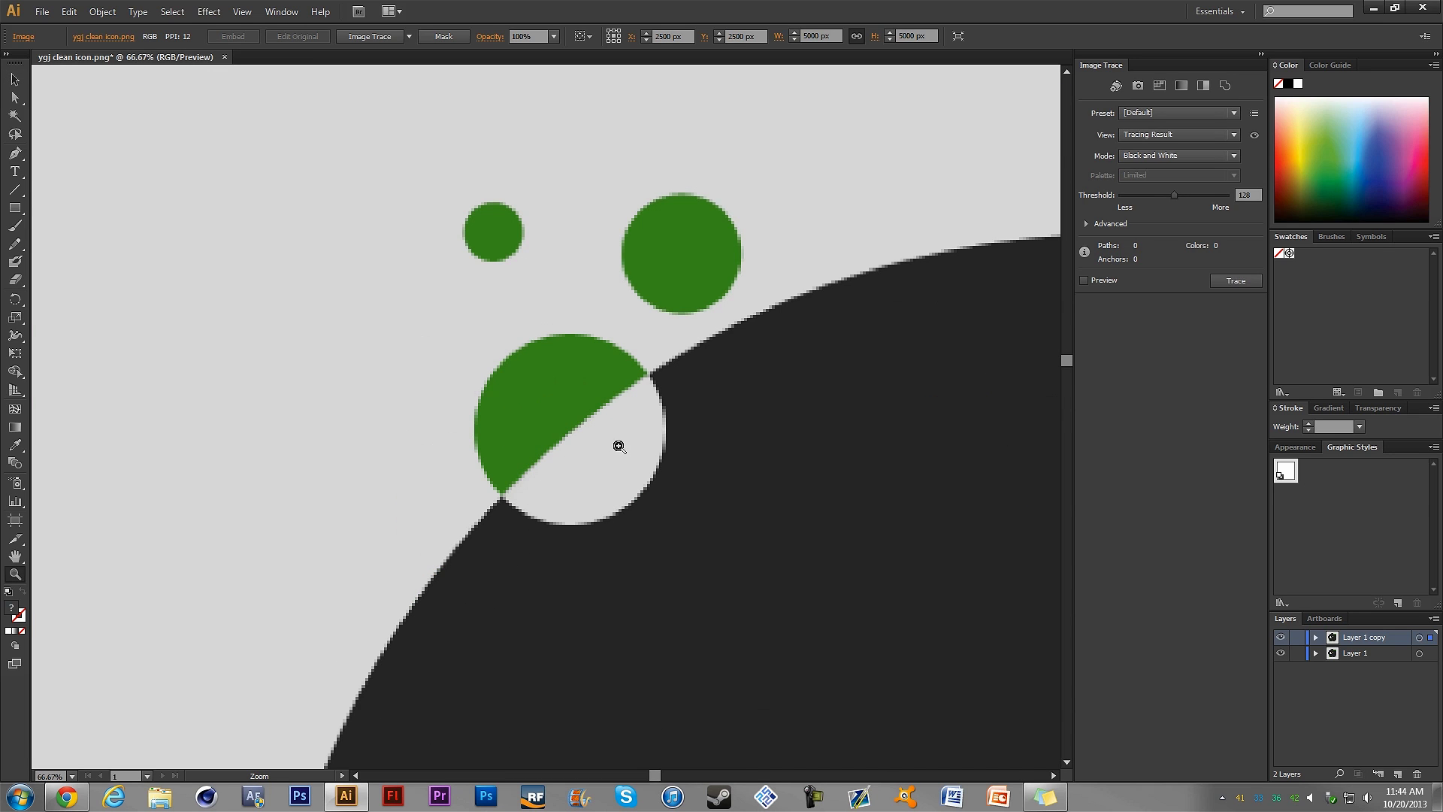
scroll(639, 425, "down", 10)
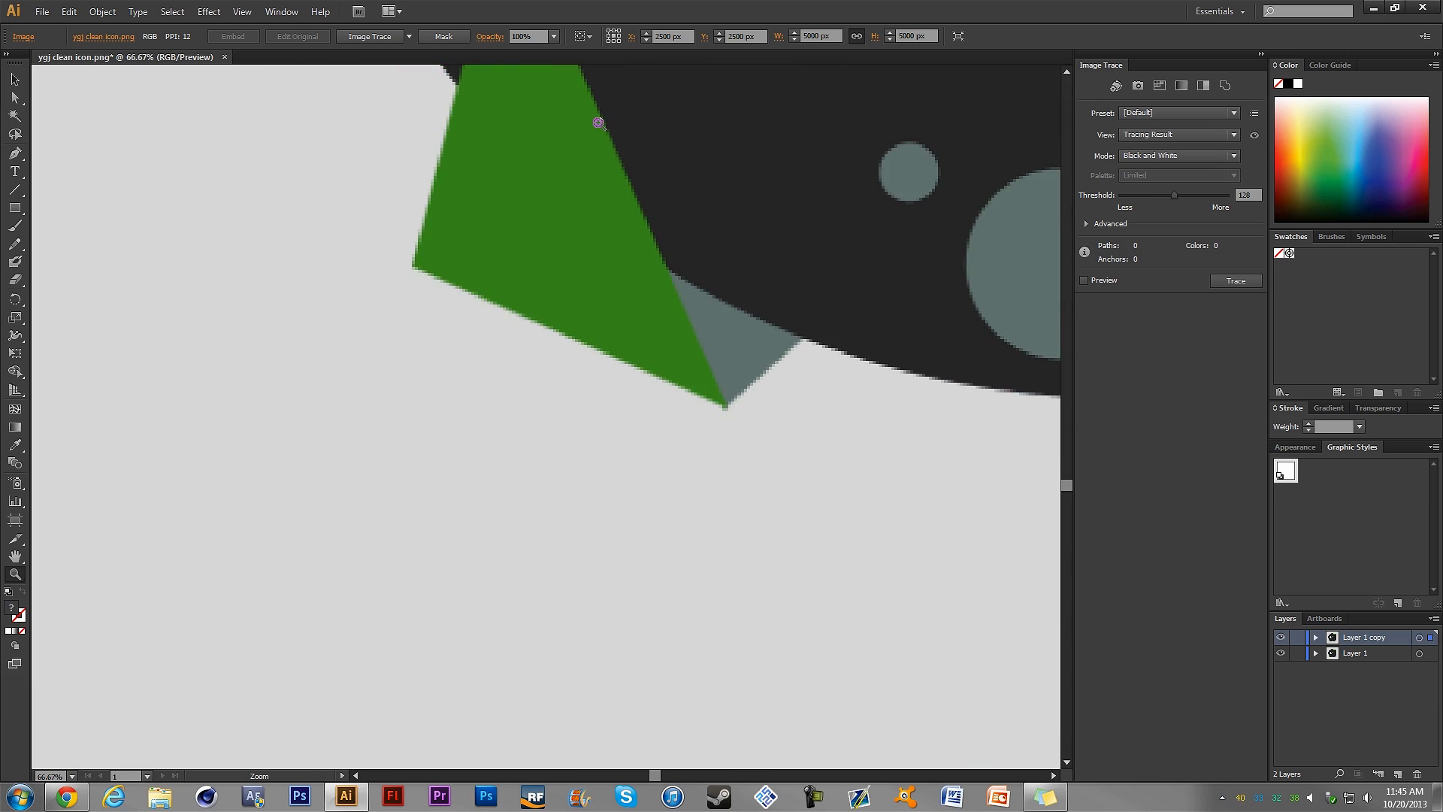
scroll(619, 248, "up", 5)
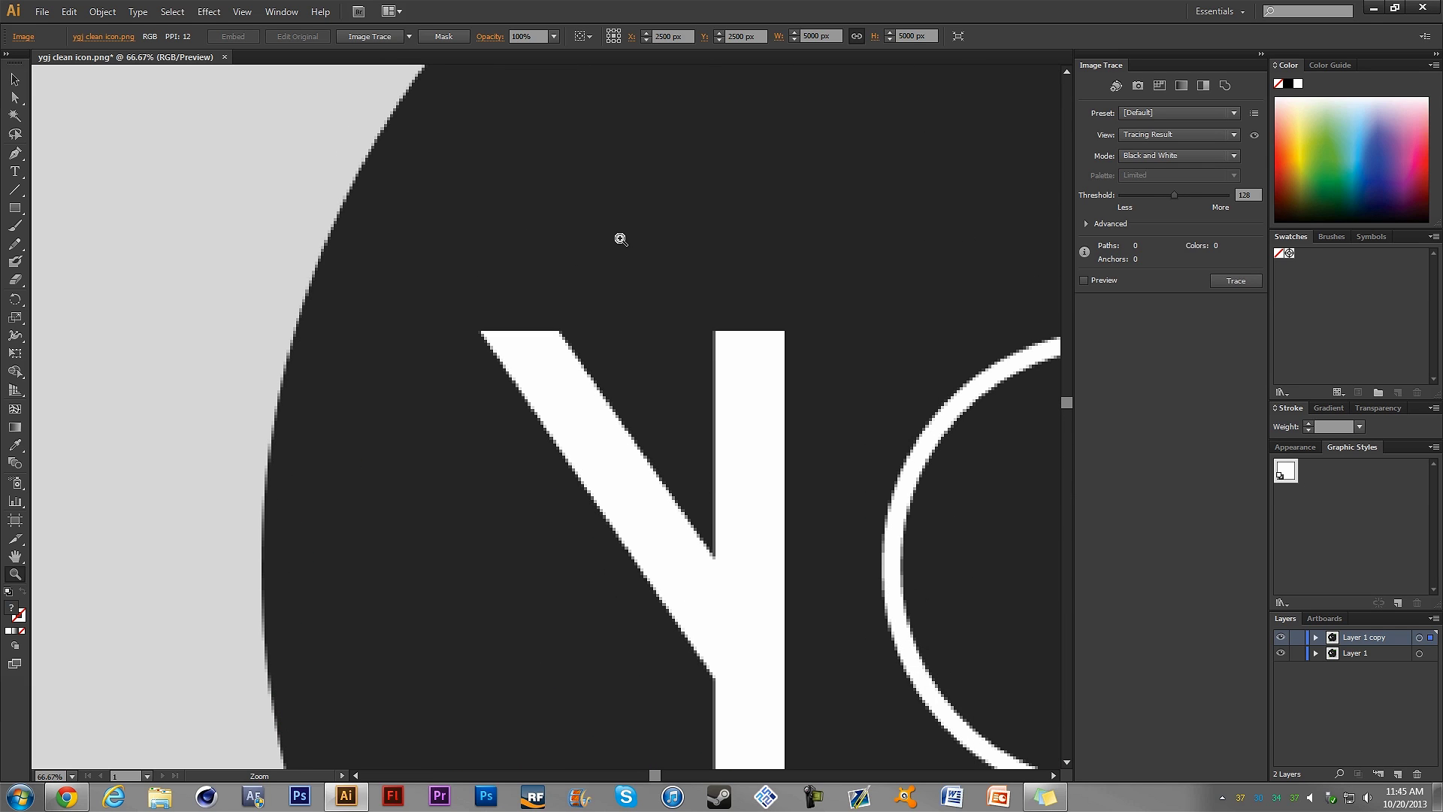
key("ctrl+0")
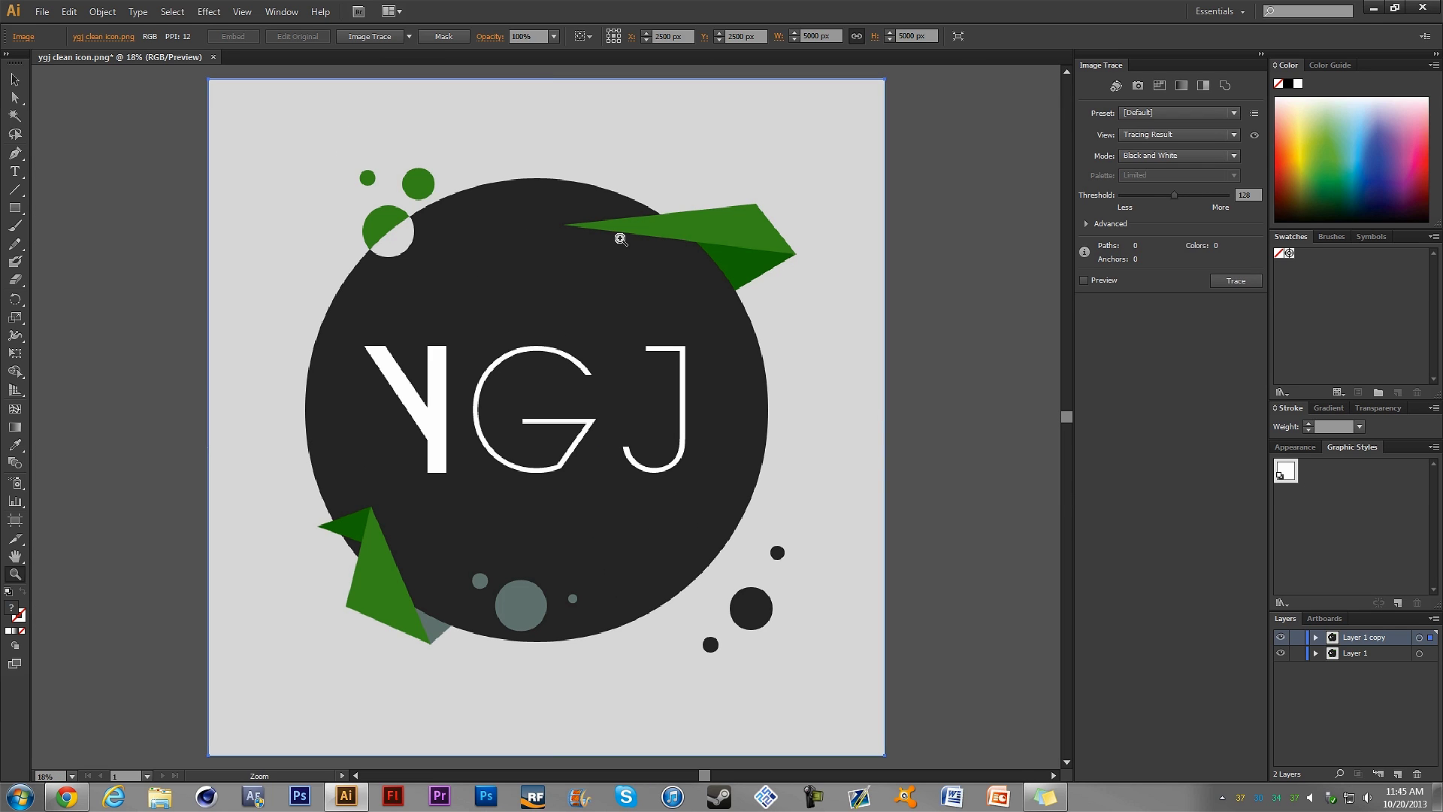
left_click(1433, 617)
left_click(1312, 256)
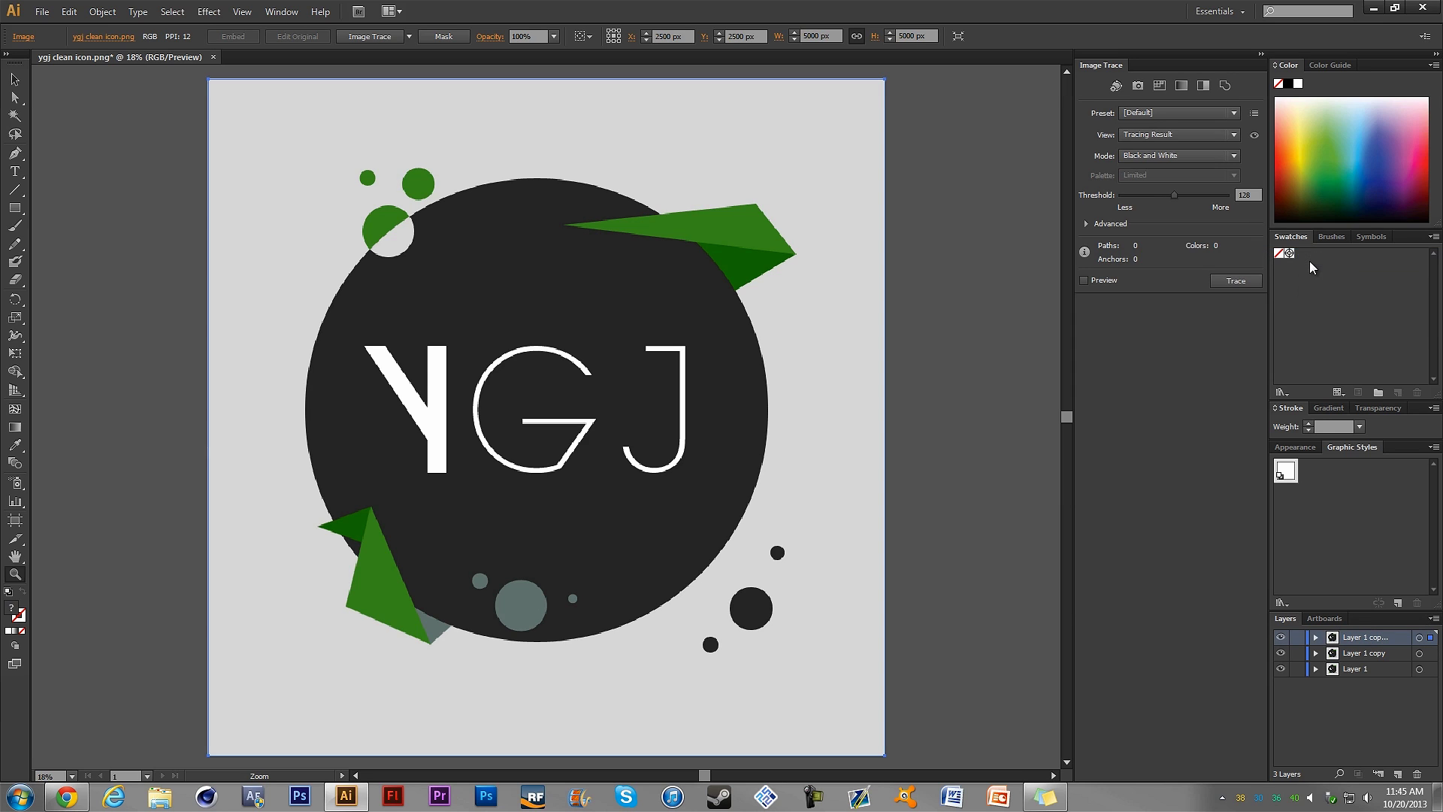
left_click_drag(1408, 653, 1413, 672)
key("Delete")
left_click(1433, 618)
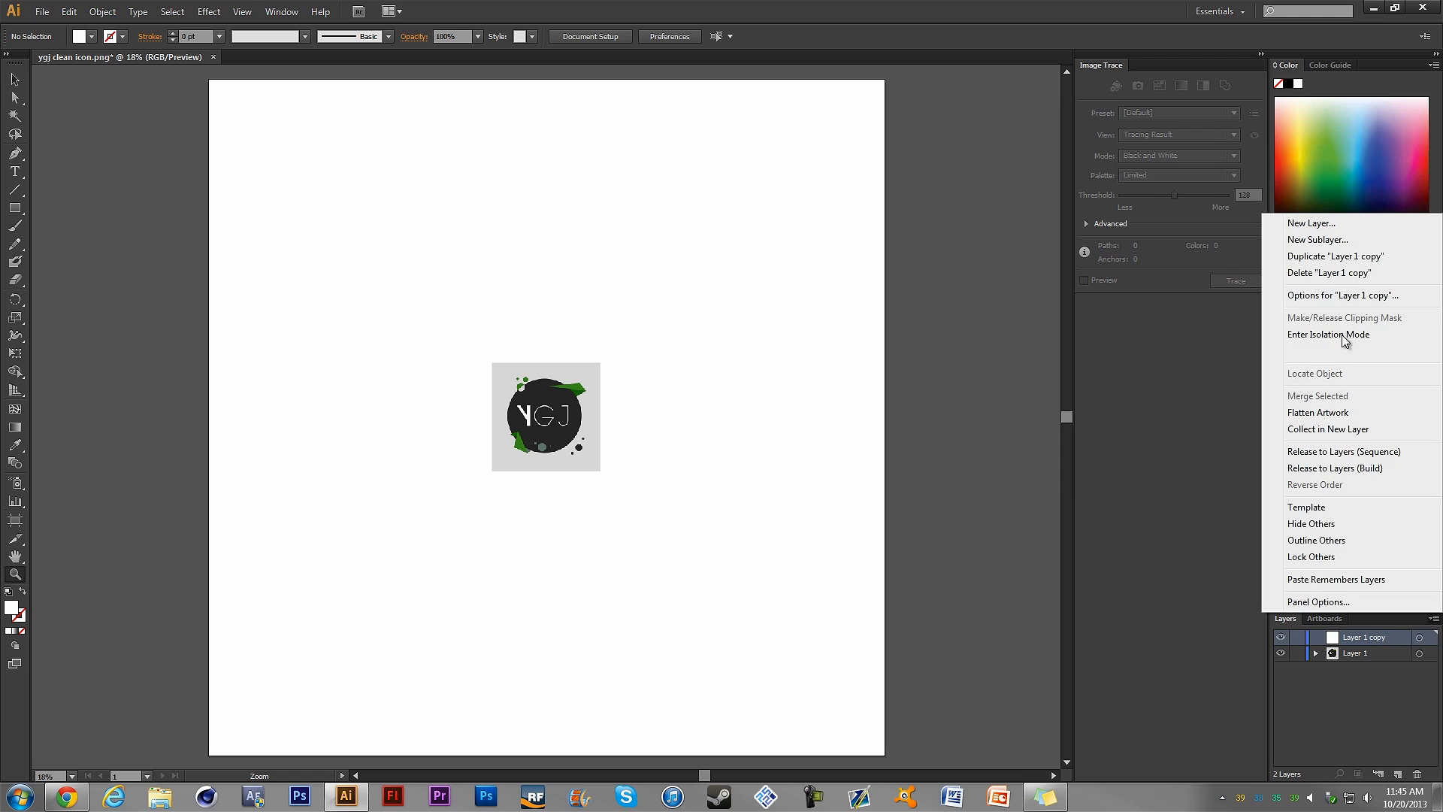
left_click(1320, 273)
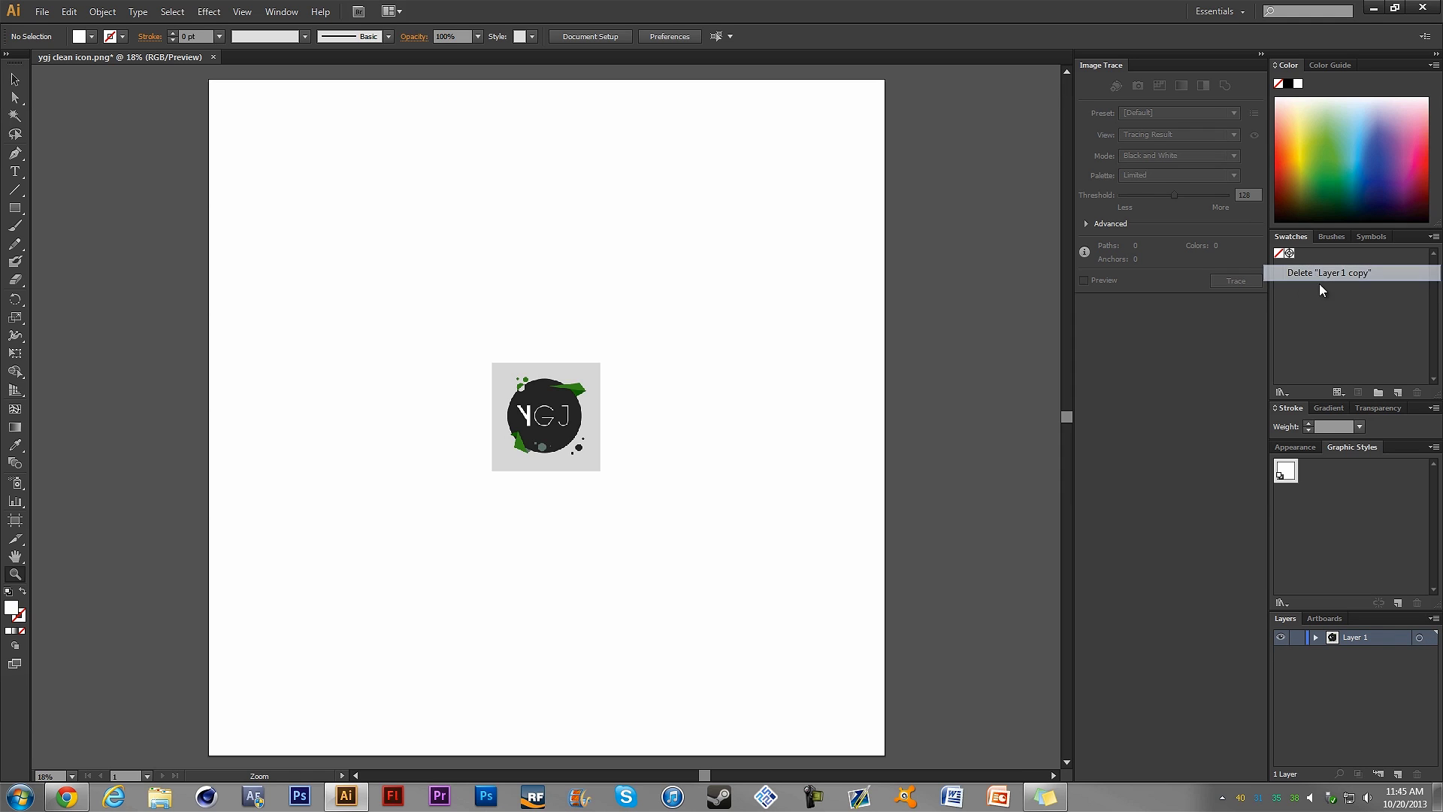
Trace the placed YGJ logo image with the High Fidelity Photo preset.
left_click(15, 79)
left_click(567, 435)
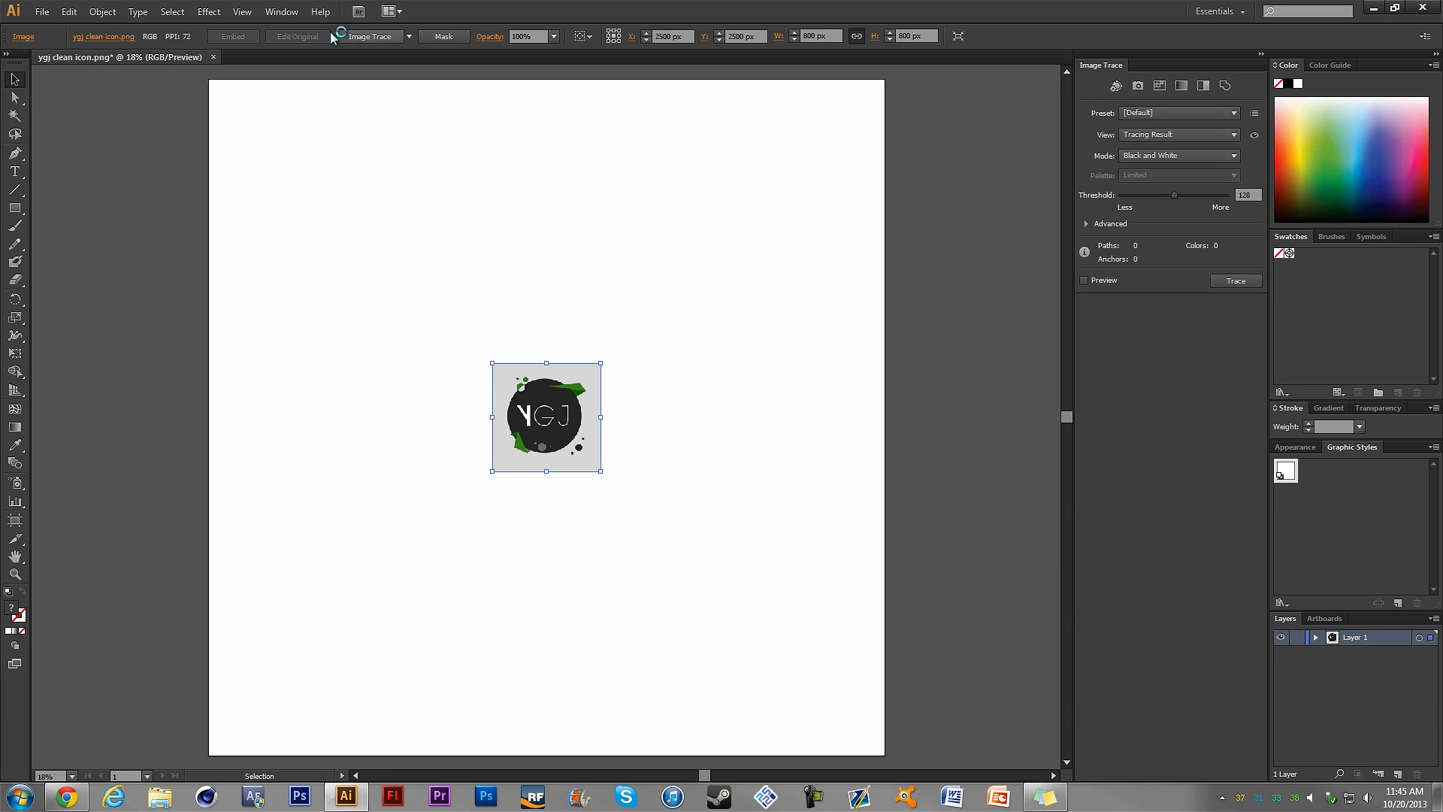
left_click(372, 36)
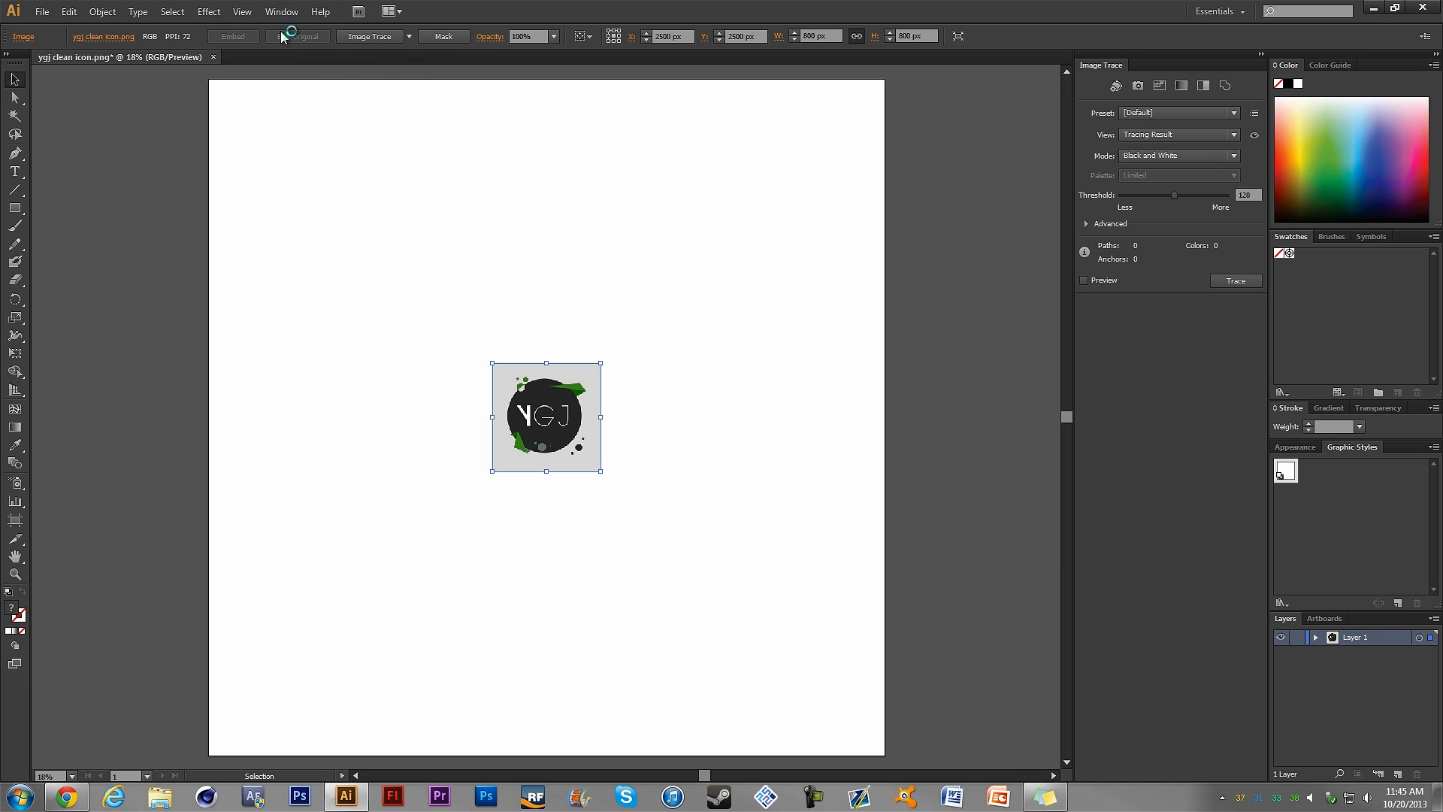
left_click(409, 36)
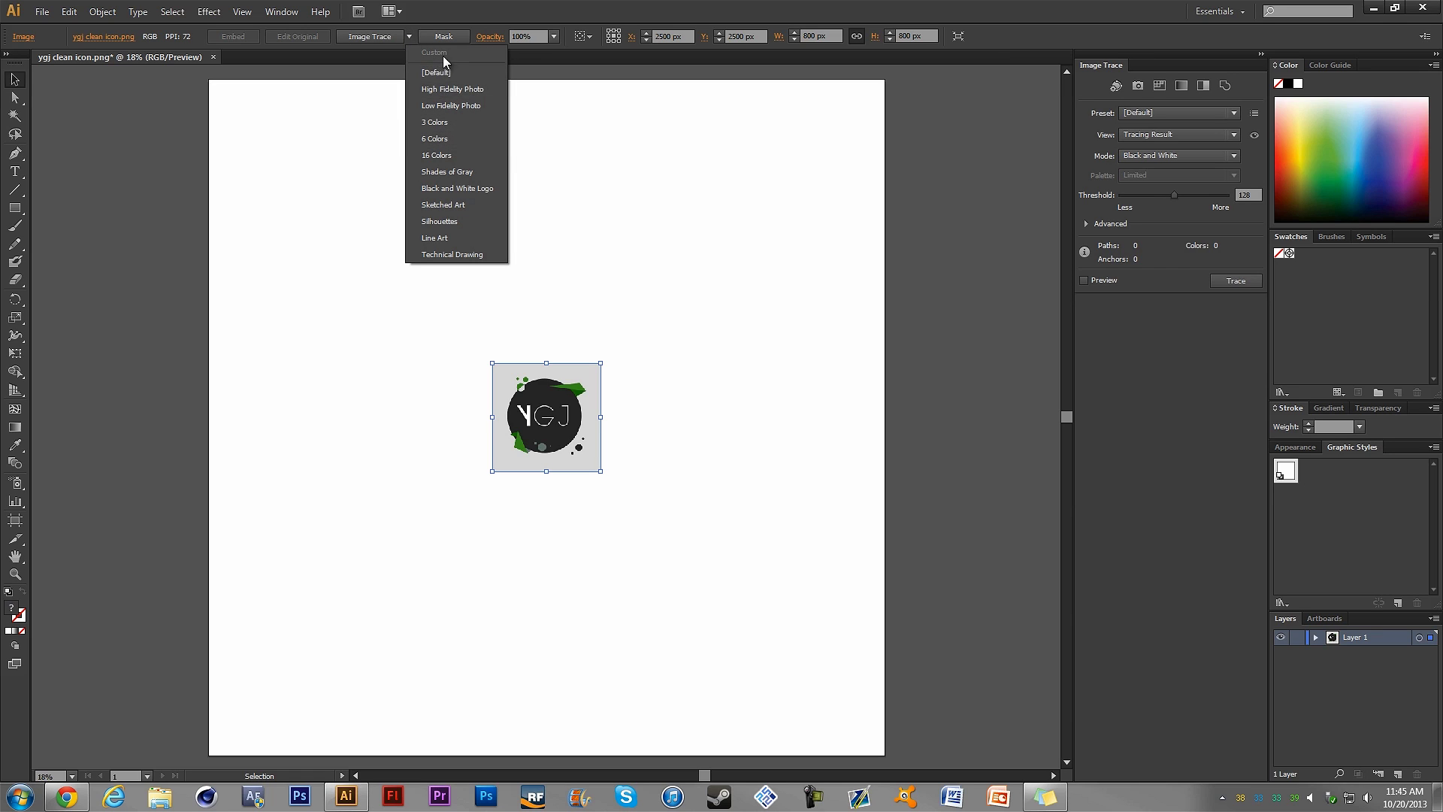
left_click(447, 88)
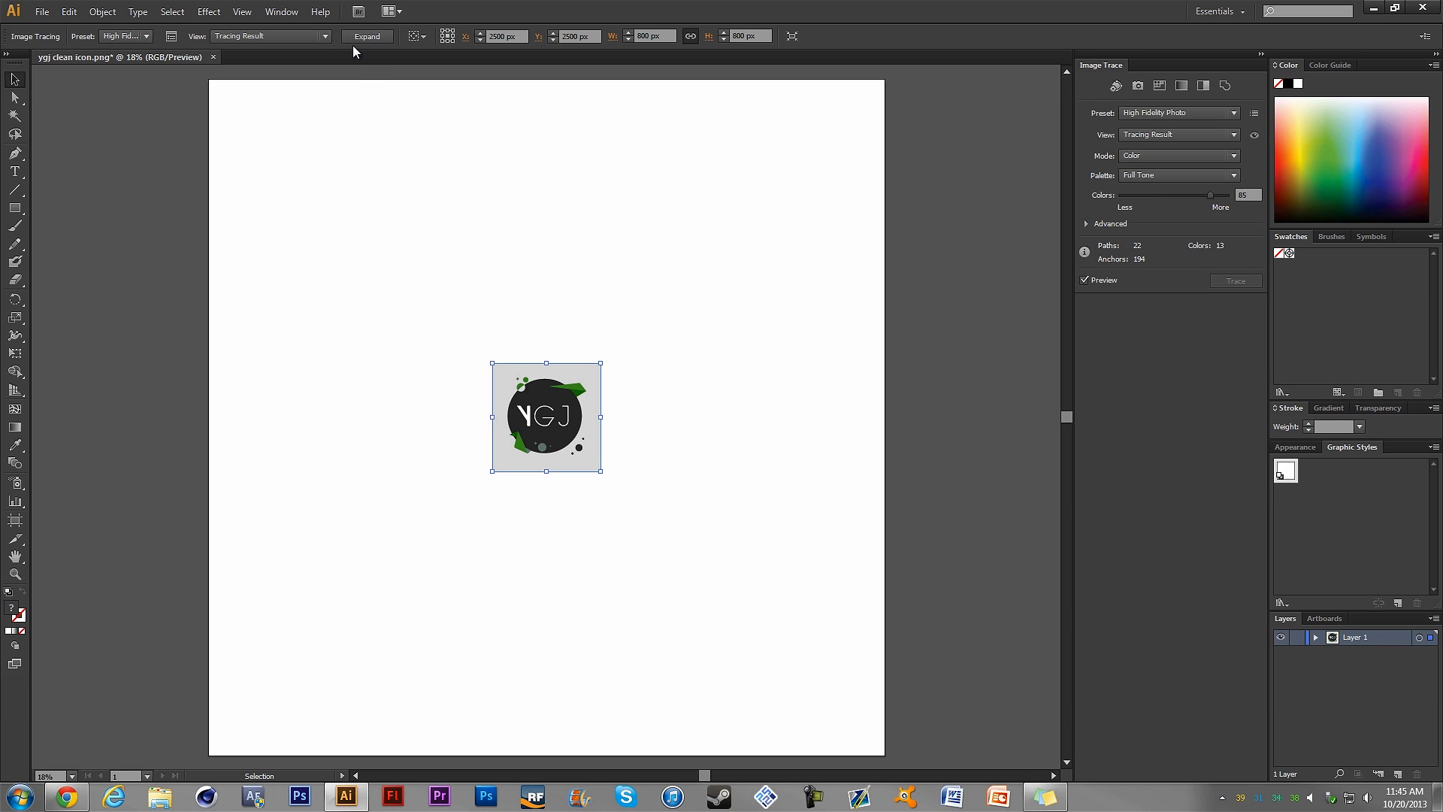
Expand the trace and enlarge the logo from its top-left corner to fill the artboard.
left_click(373, 36)
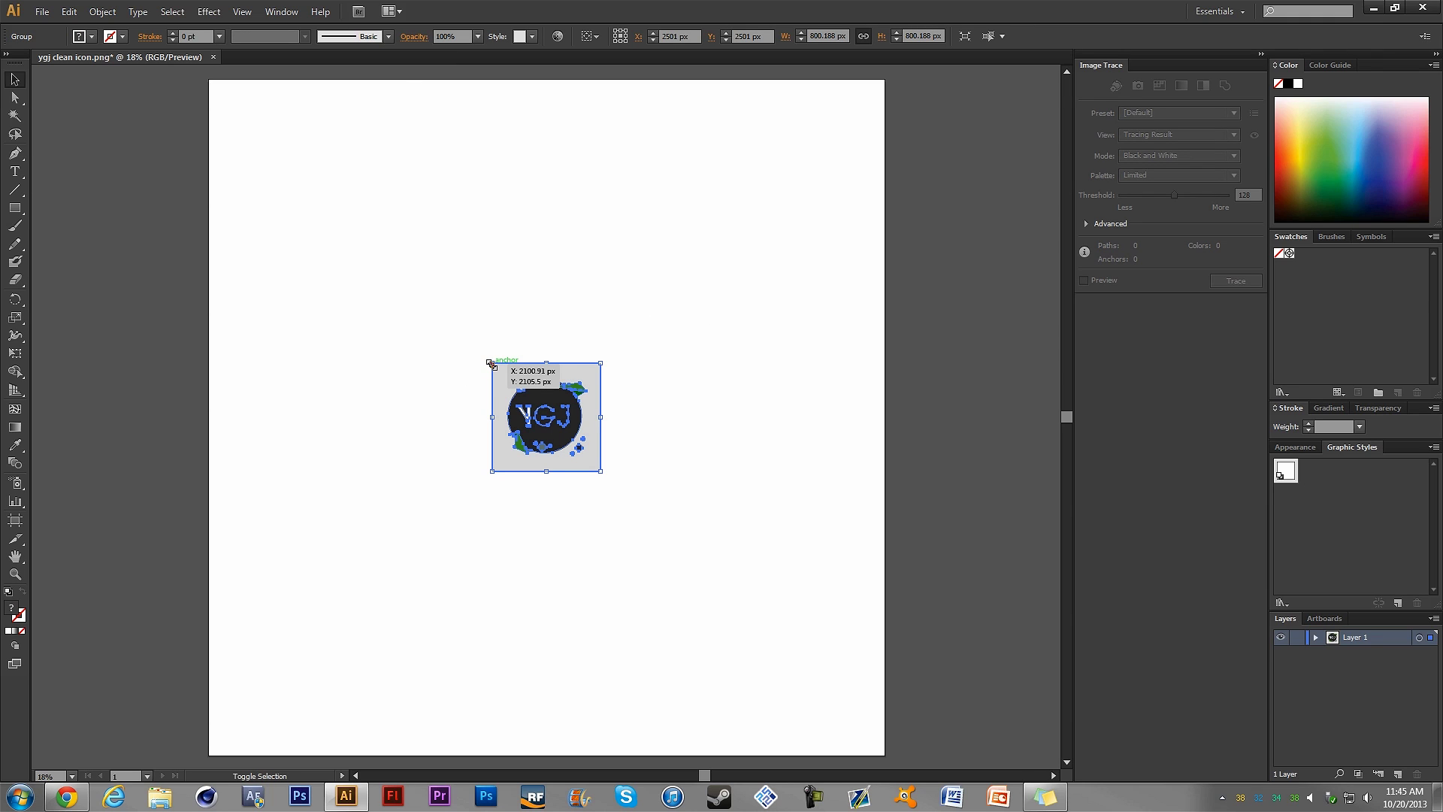
left_click_drag(491, 363, 167, 80)
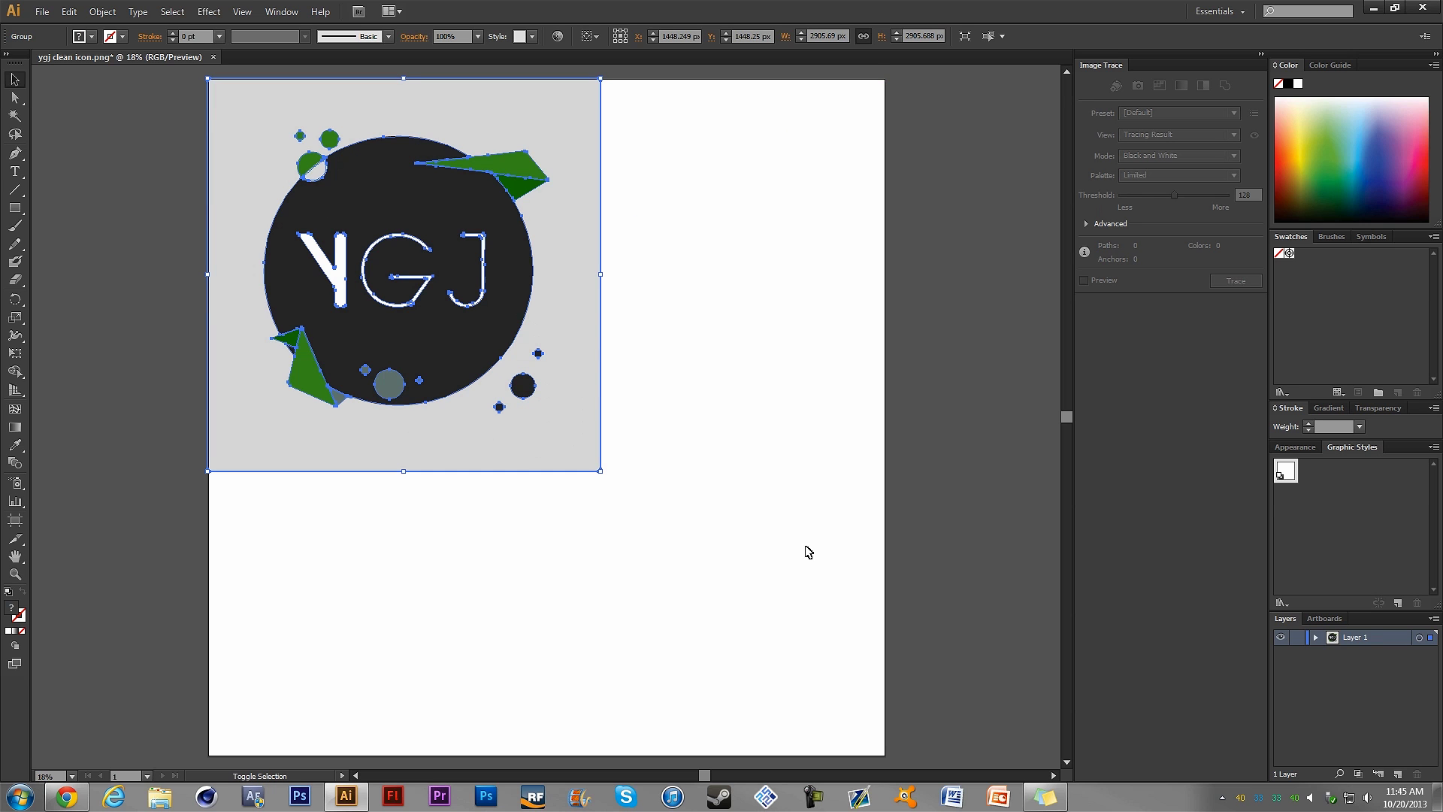
left_click_drag(600, 471, 888, 765)
Zoom in on the green circles to confirm the traced edges stay sharp.
left_click(158, 222)
key("z")
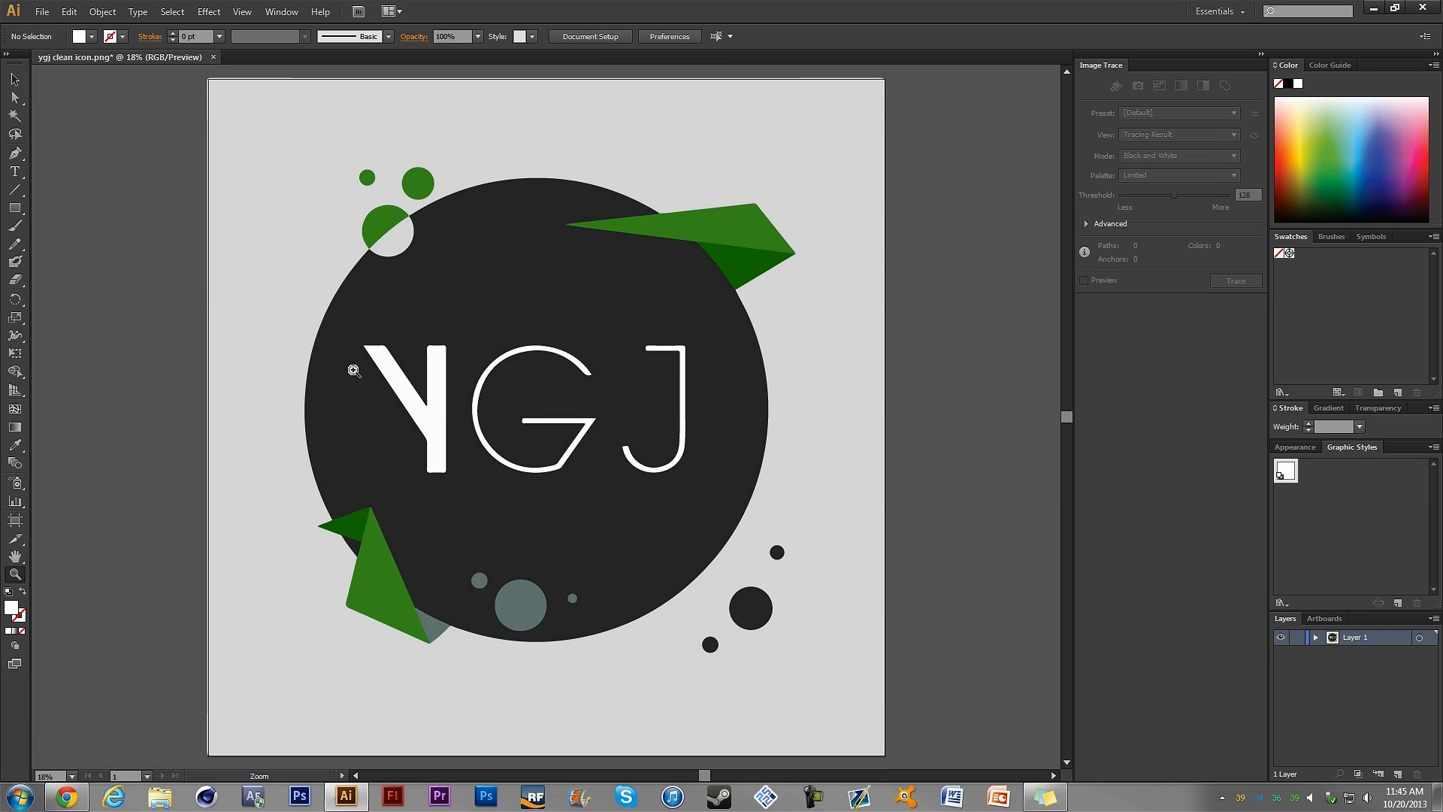
left_click(403, 370)
left_click(388, 268)
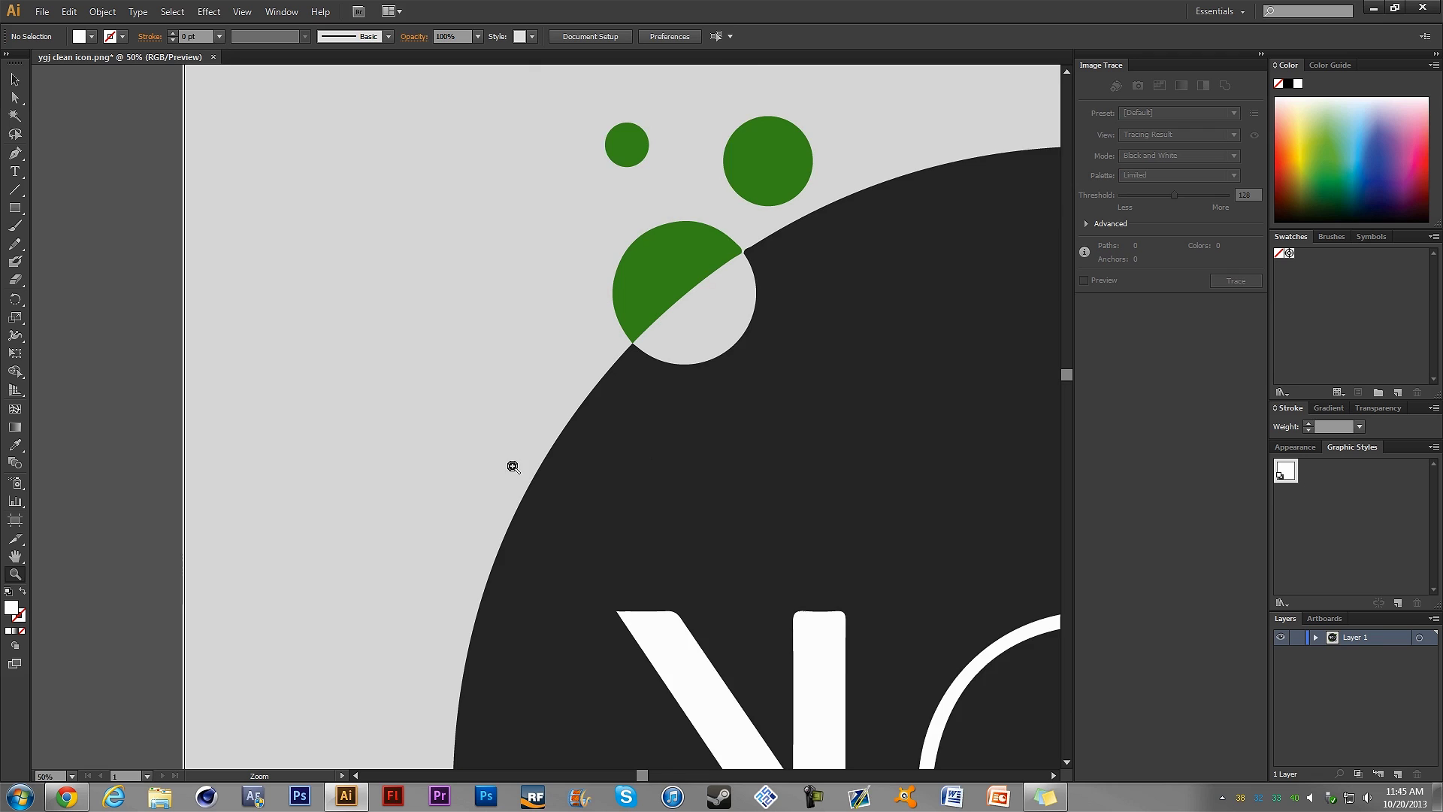
left_click(513, 467)
left_click(637, 379)
scroll(659, 376, "up", 3)
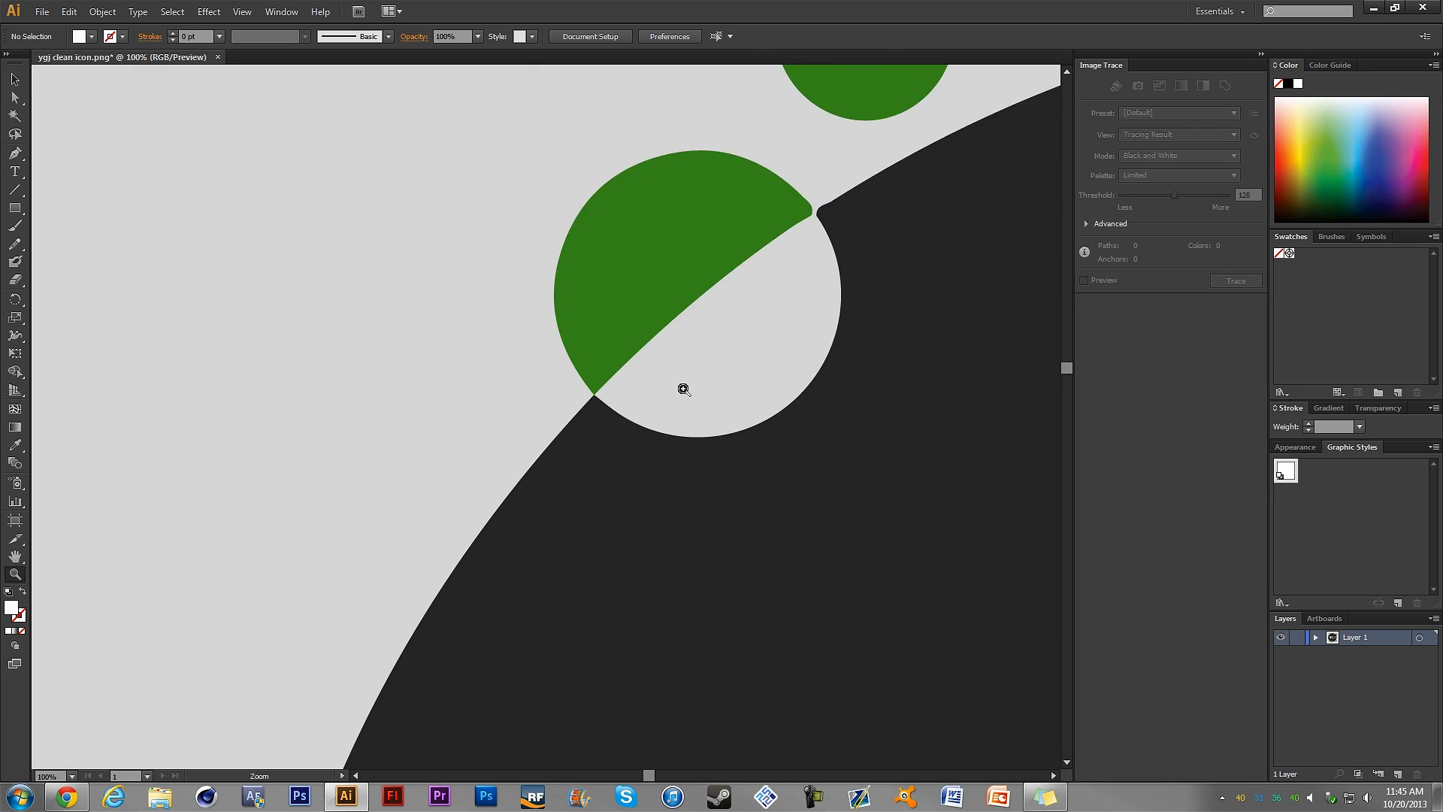
scroll(684, 388, "up", 2)
left_click_drag(648, 775, 660, 766)
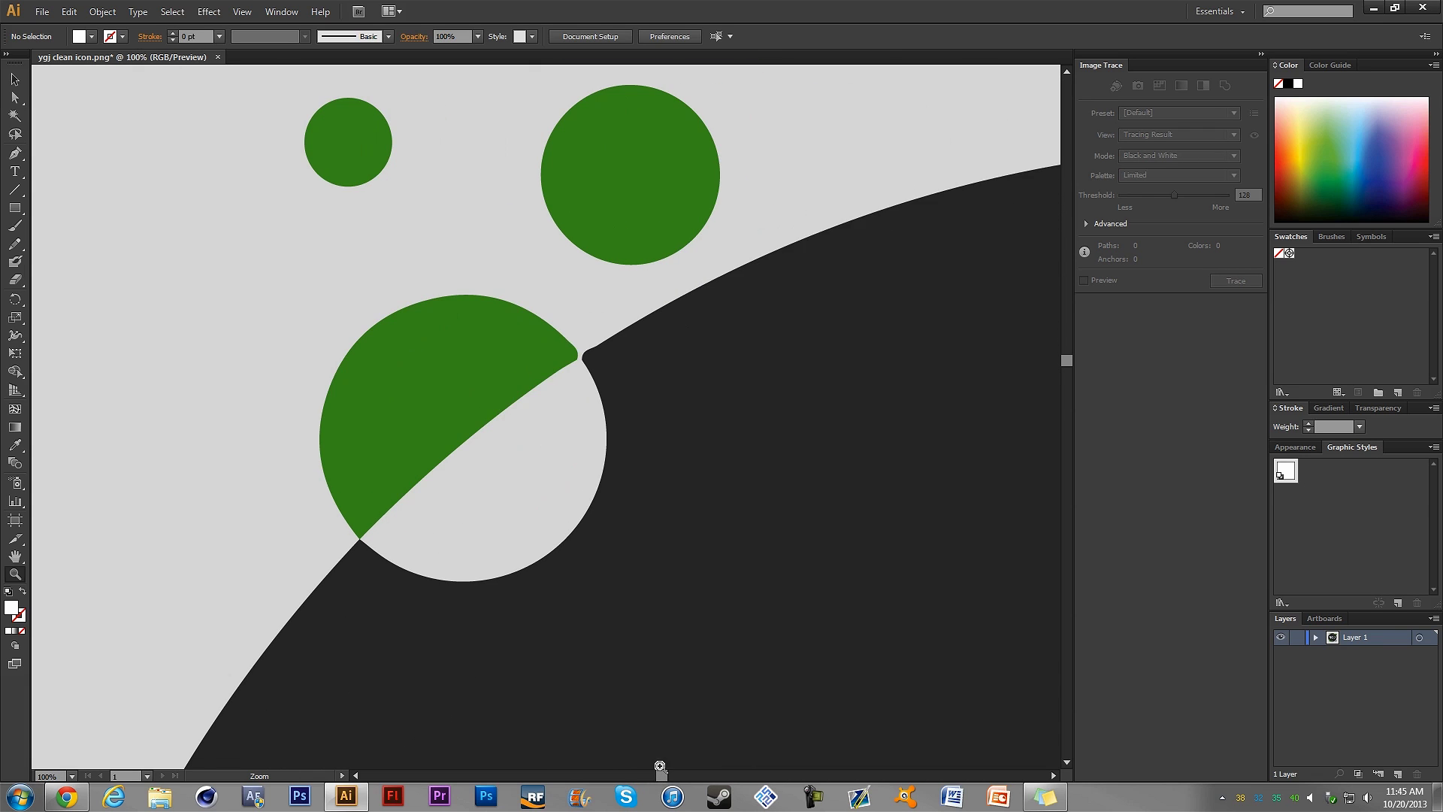
scroll(575, 398, "up", 1)
Inspect the green and dark notch up close, then fit the whole artboard with Ctrl+0.
left_click(578, 405)
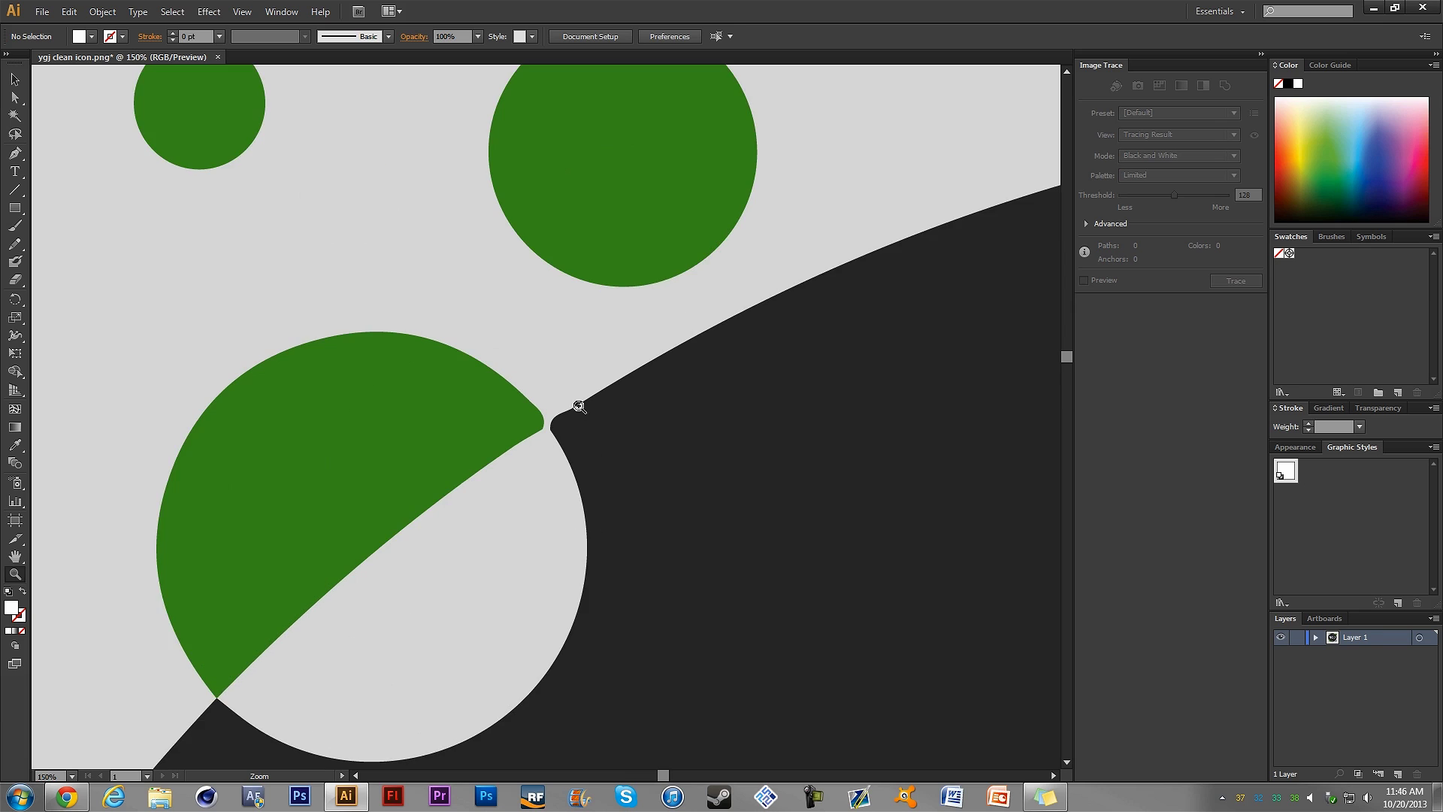
left_click(527, 406)
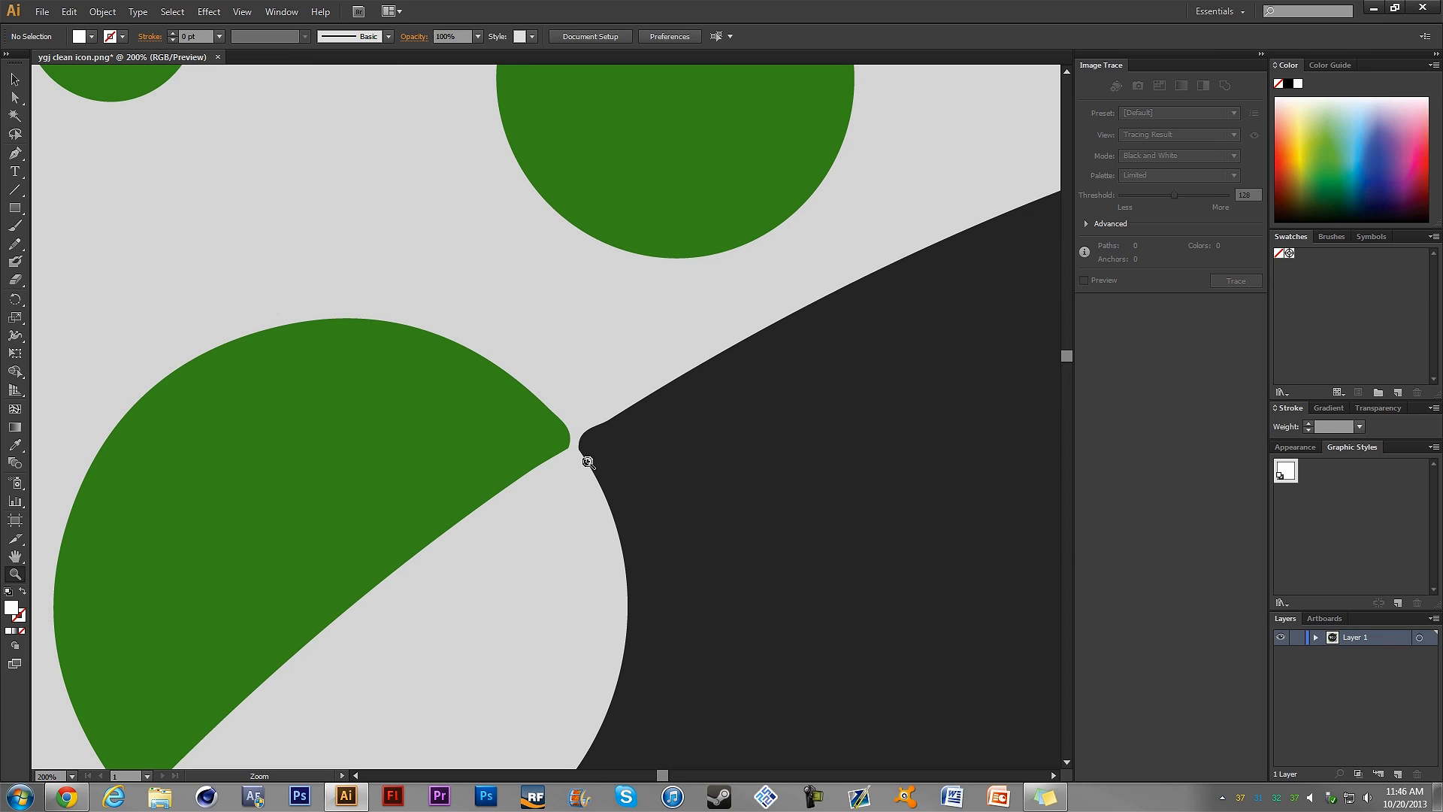
scroll(590, 442, "down", 4)
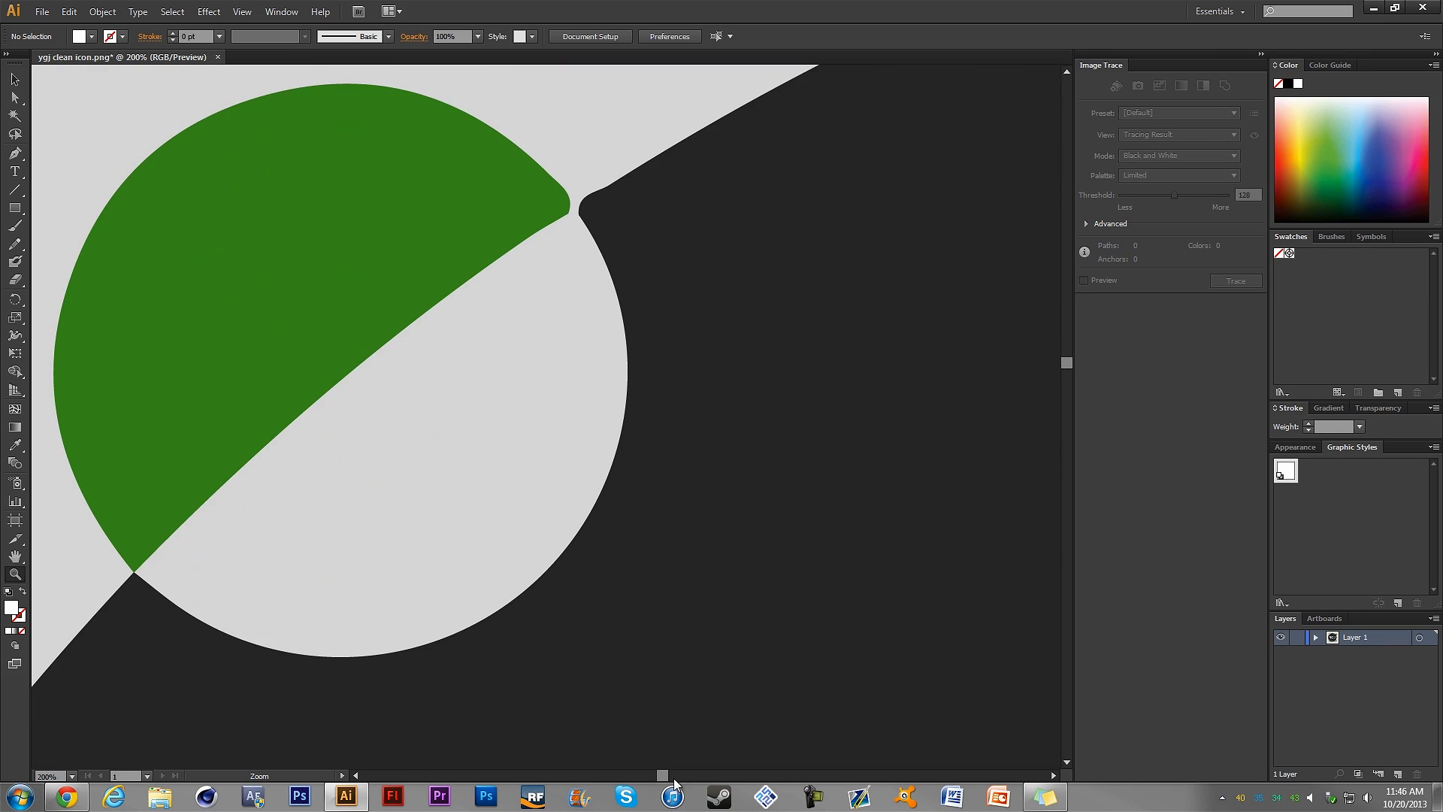
left_click_drag(665, 775, 758, 762)
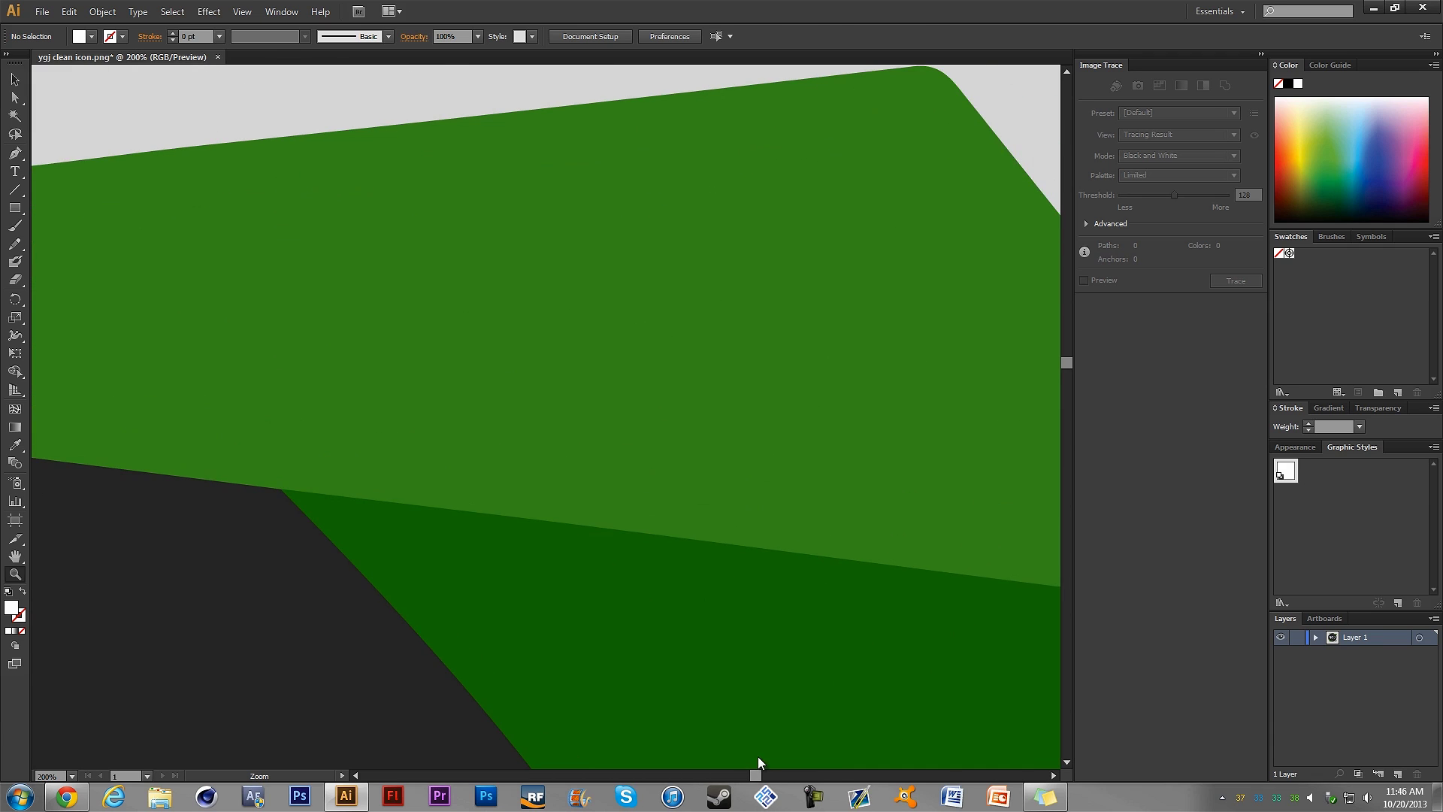
scroll(589, 554, "down", 10)
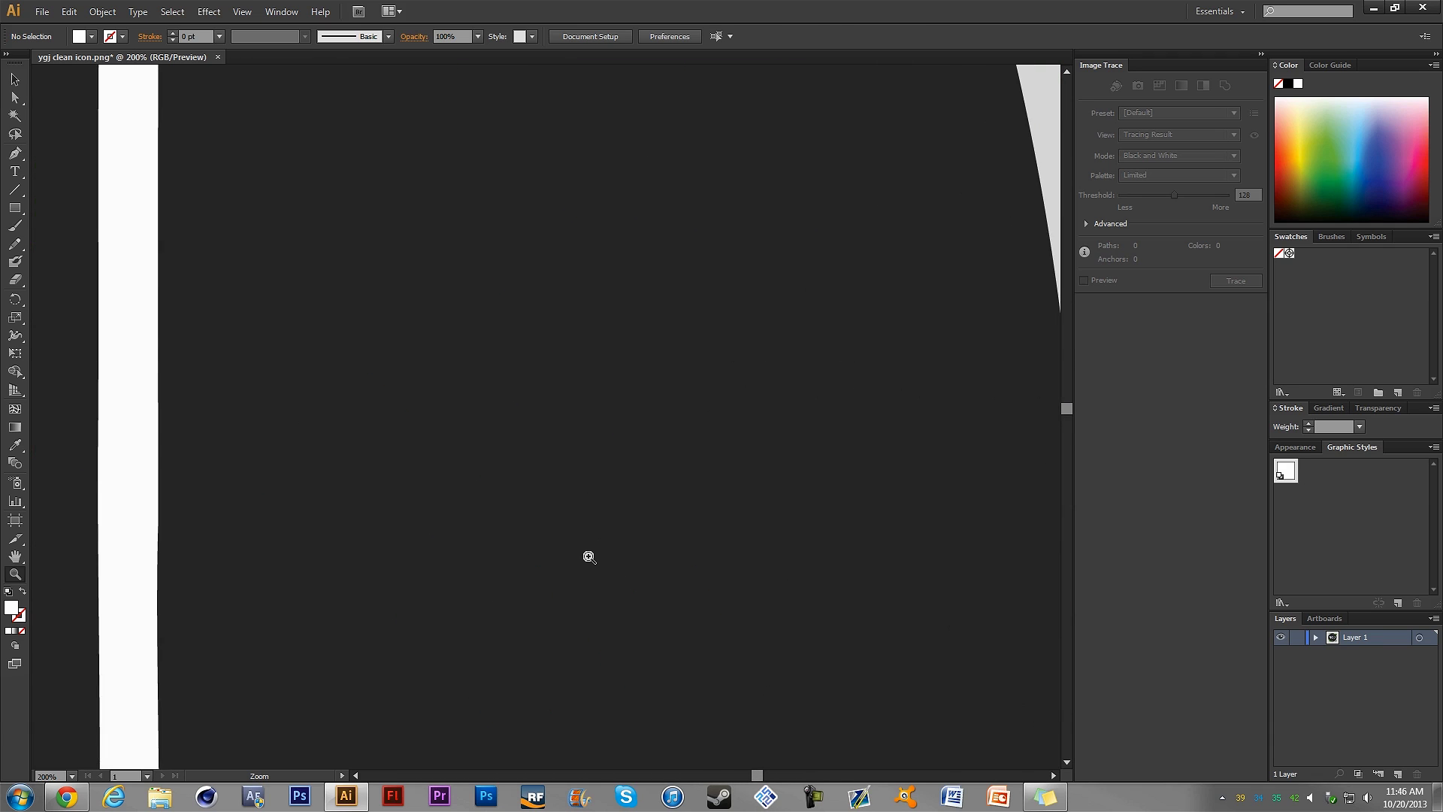
scroll(590, 558, "up", 8)
key("ctrl+0")
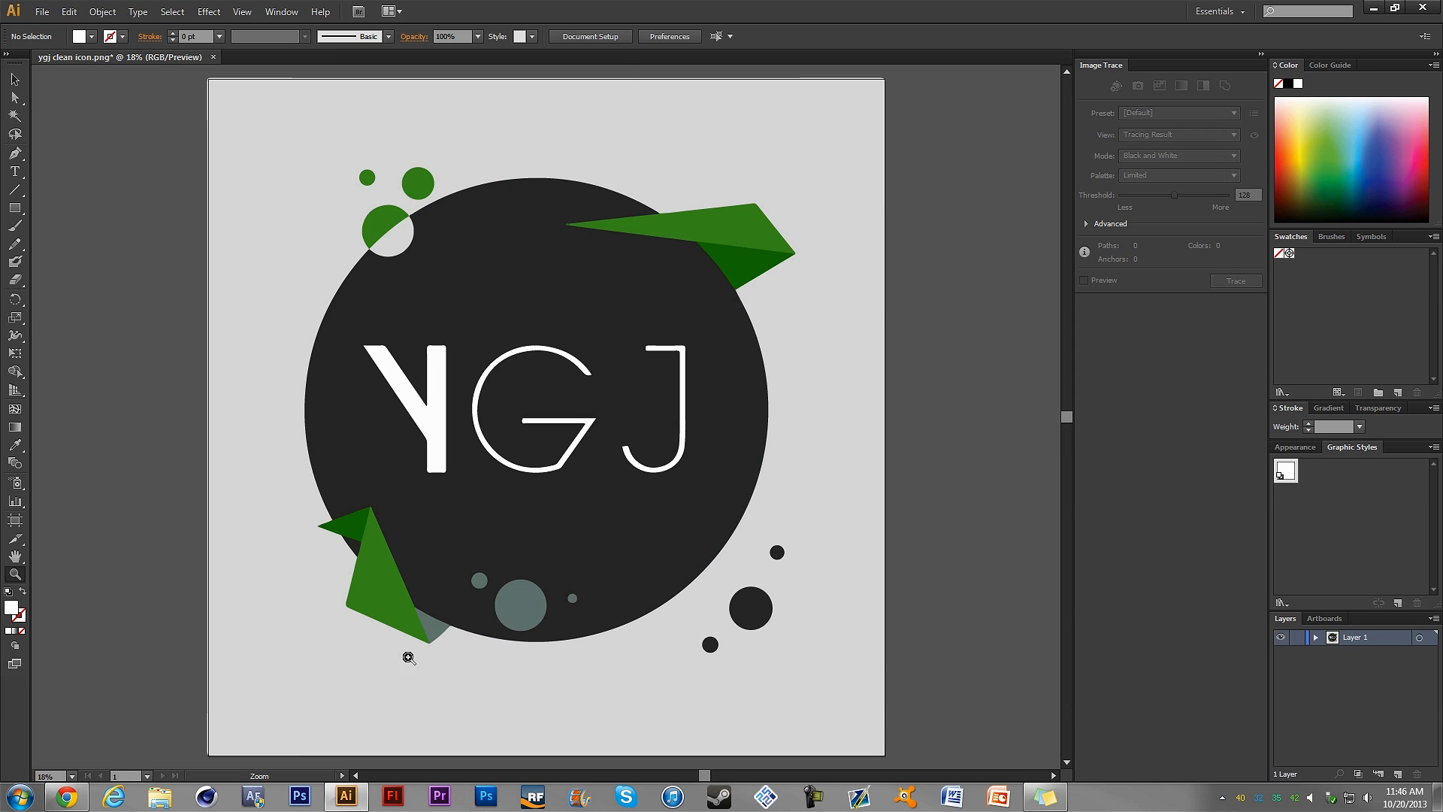
scroll(594, 748, "up", 1)
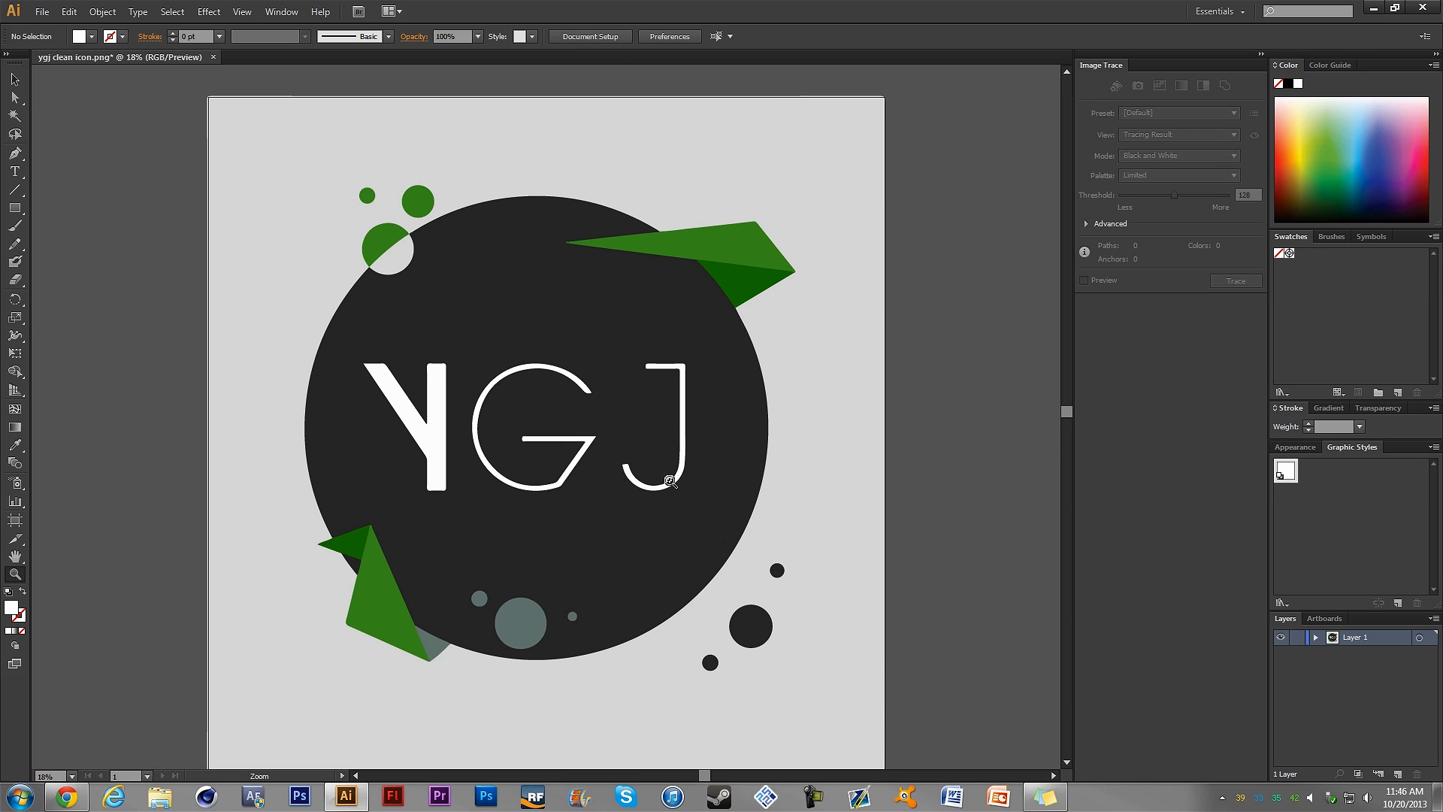
Open wallpaper_01.jpg as a new document and fit its artboard in view.
left_click(42, 12)
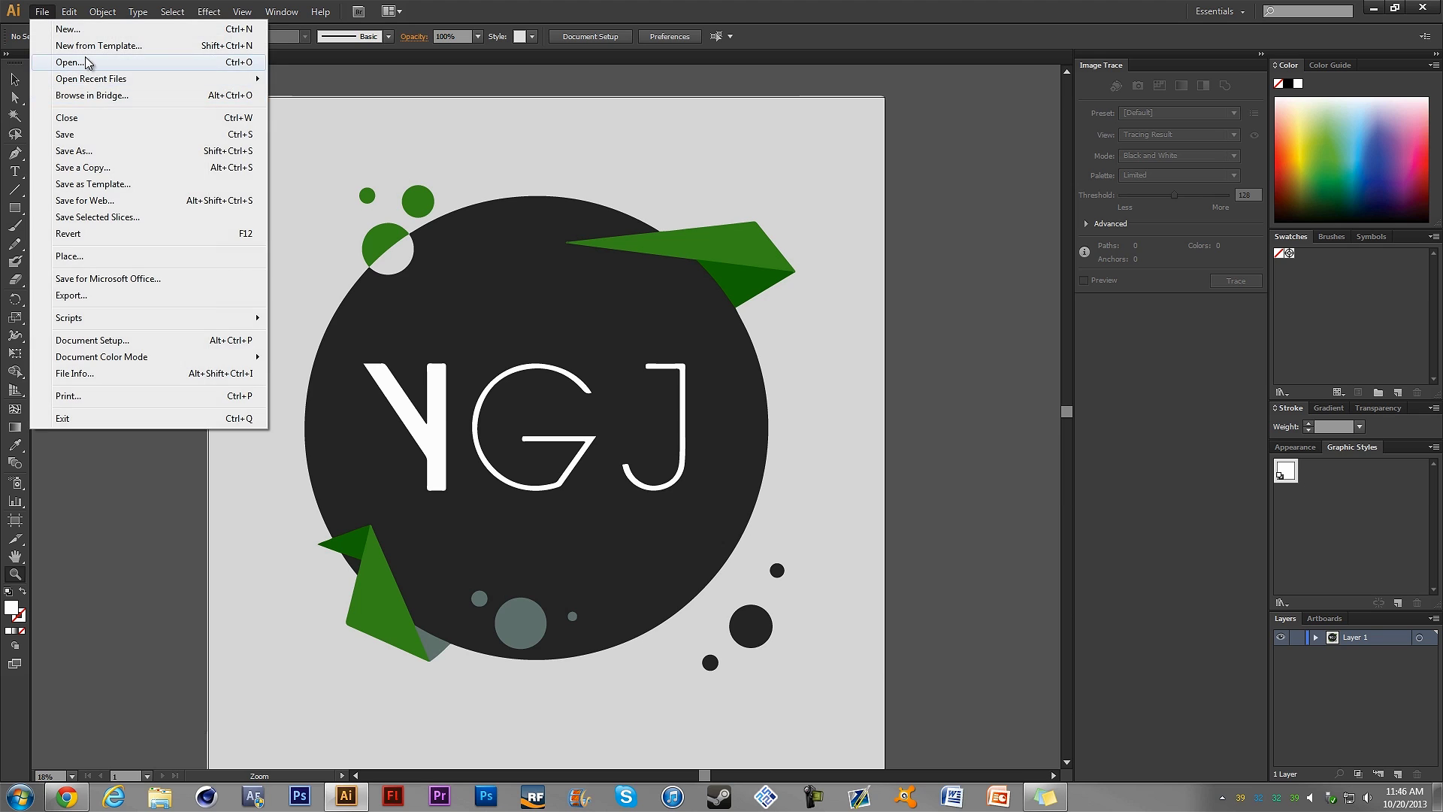
left_click(70, 62)
left_click_drag(770, 173, 767, 342)
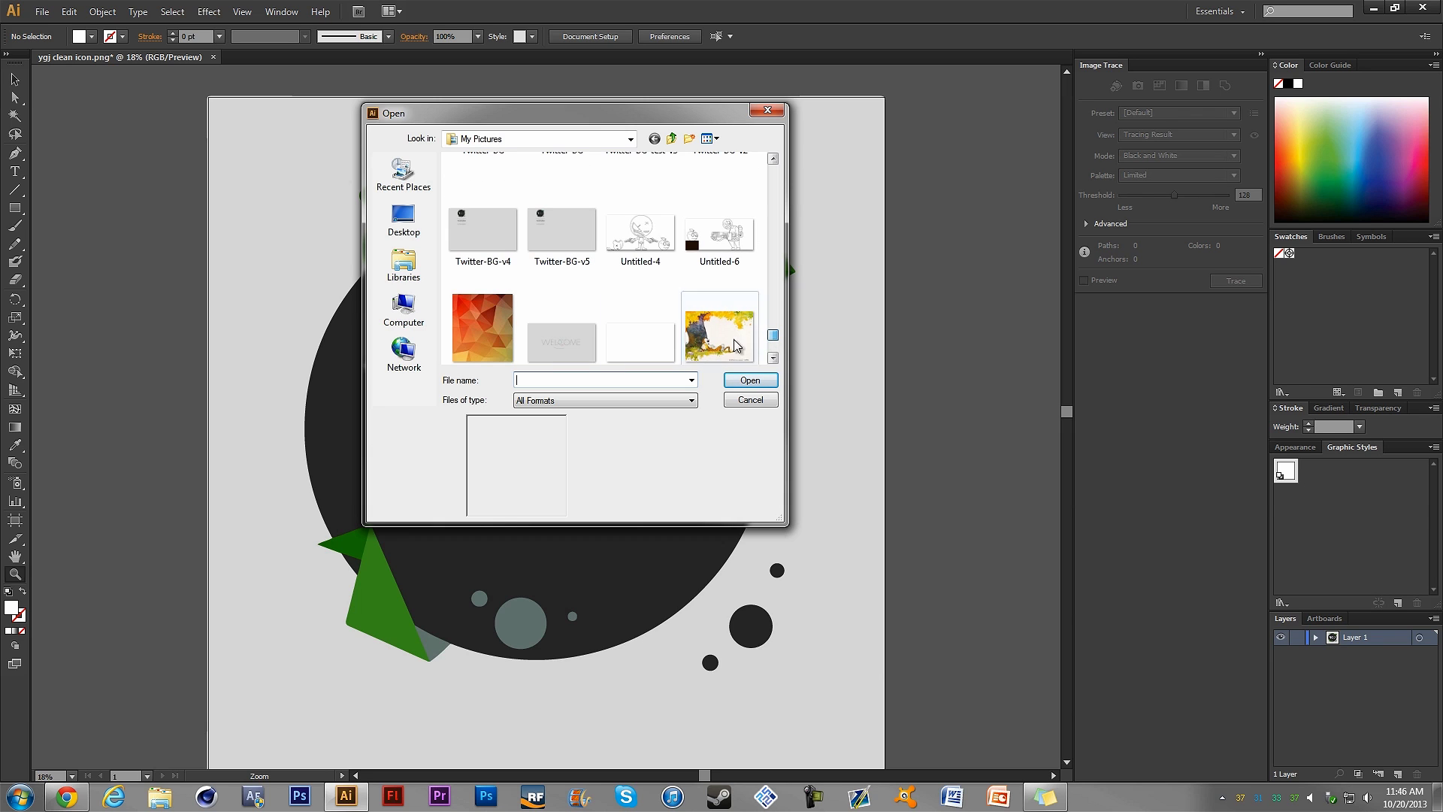
double_click(498, 327)
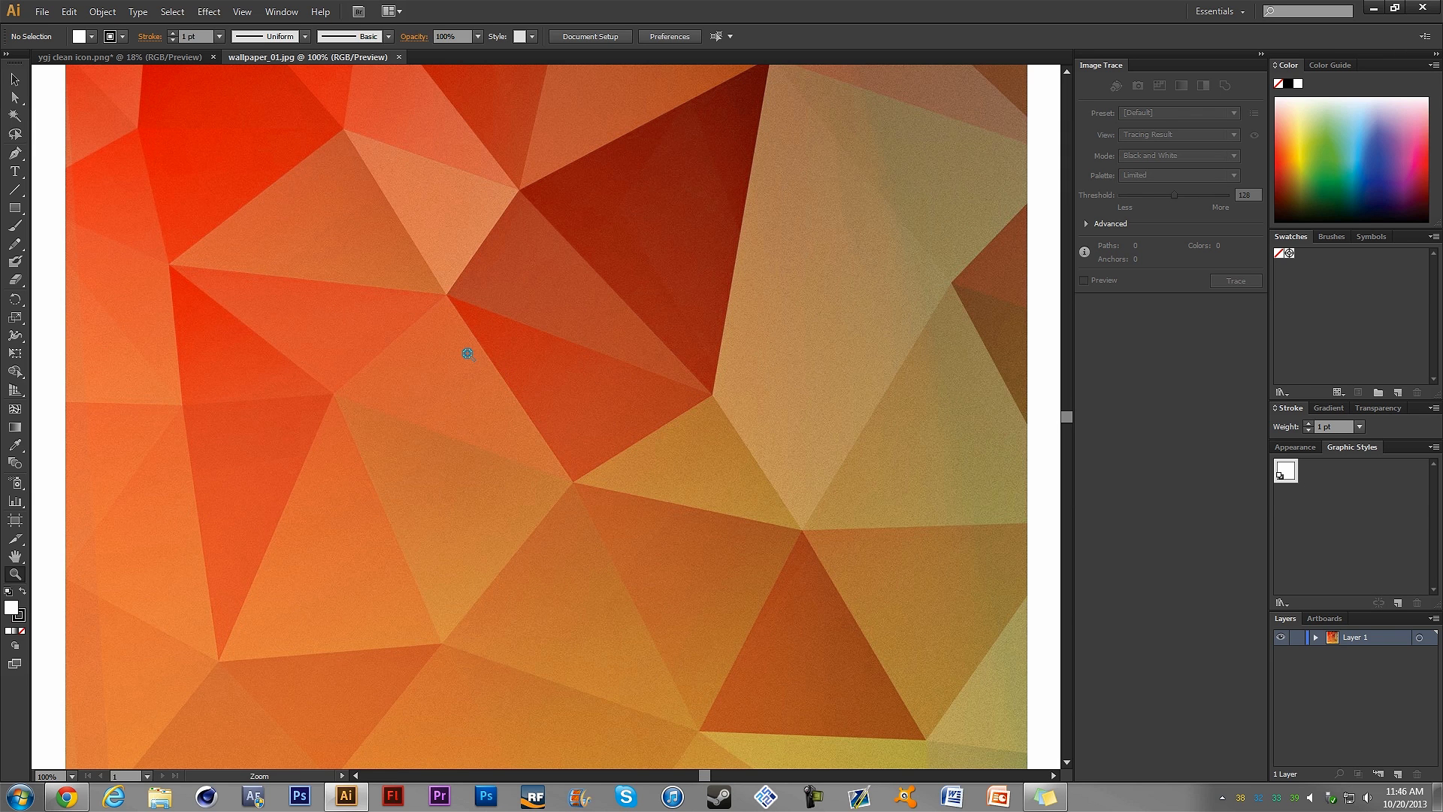
key("ctrl+0")
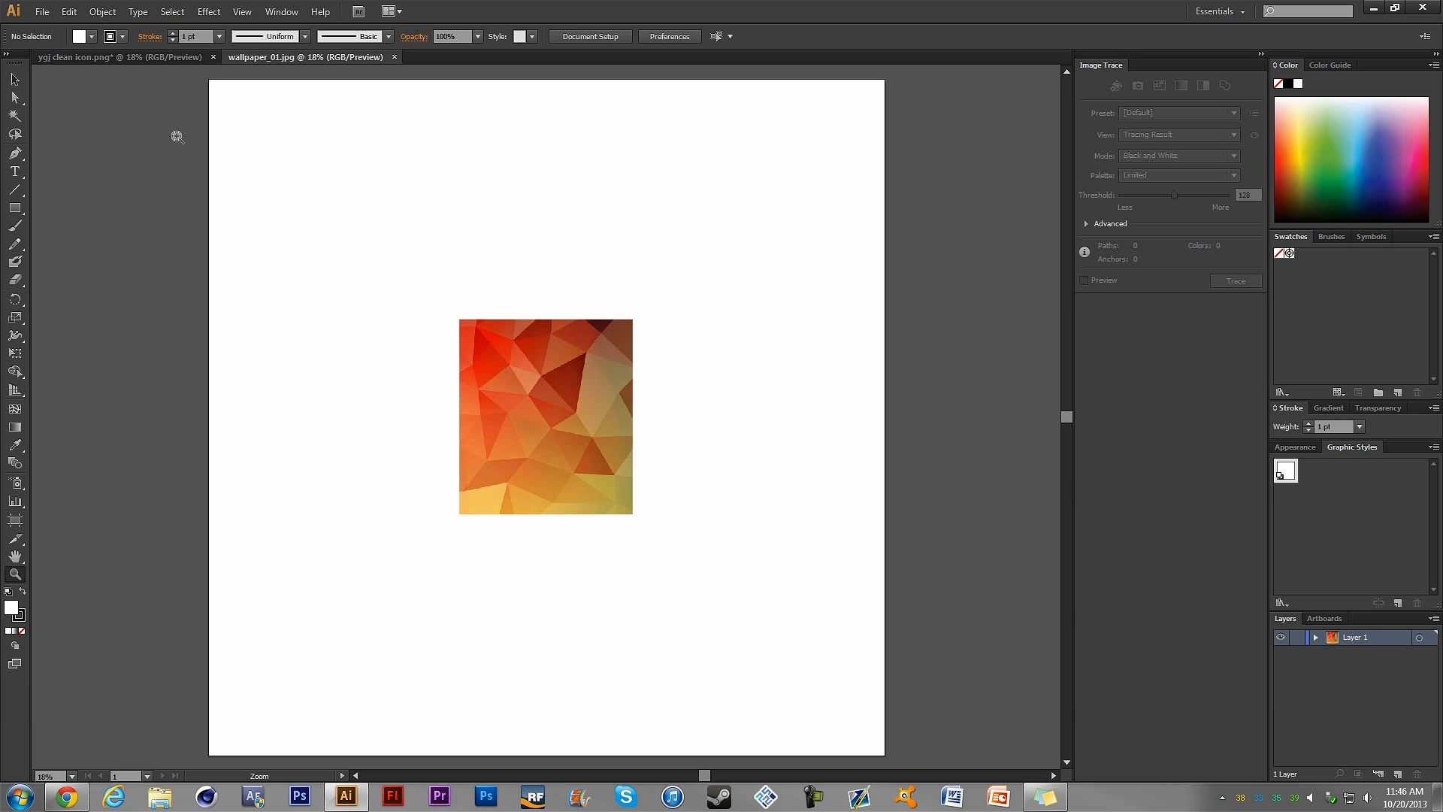
Zoom in to 200% on the wallpaper to inspect its grain, then fit the artboard again.
left_click(494, 425)
left_click(494, 426)
left_click(557, 399)
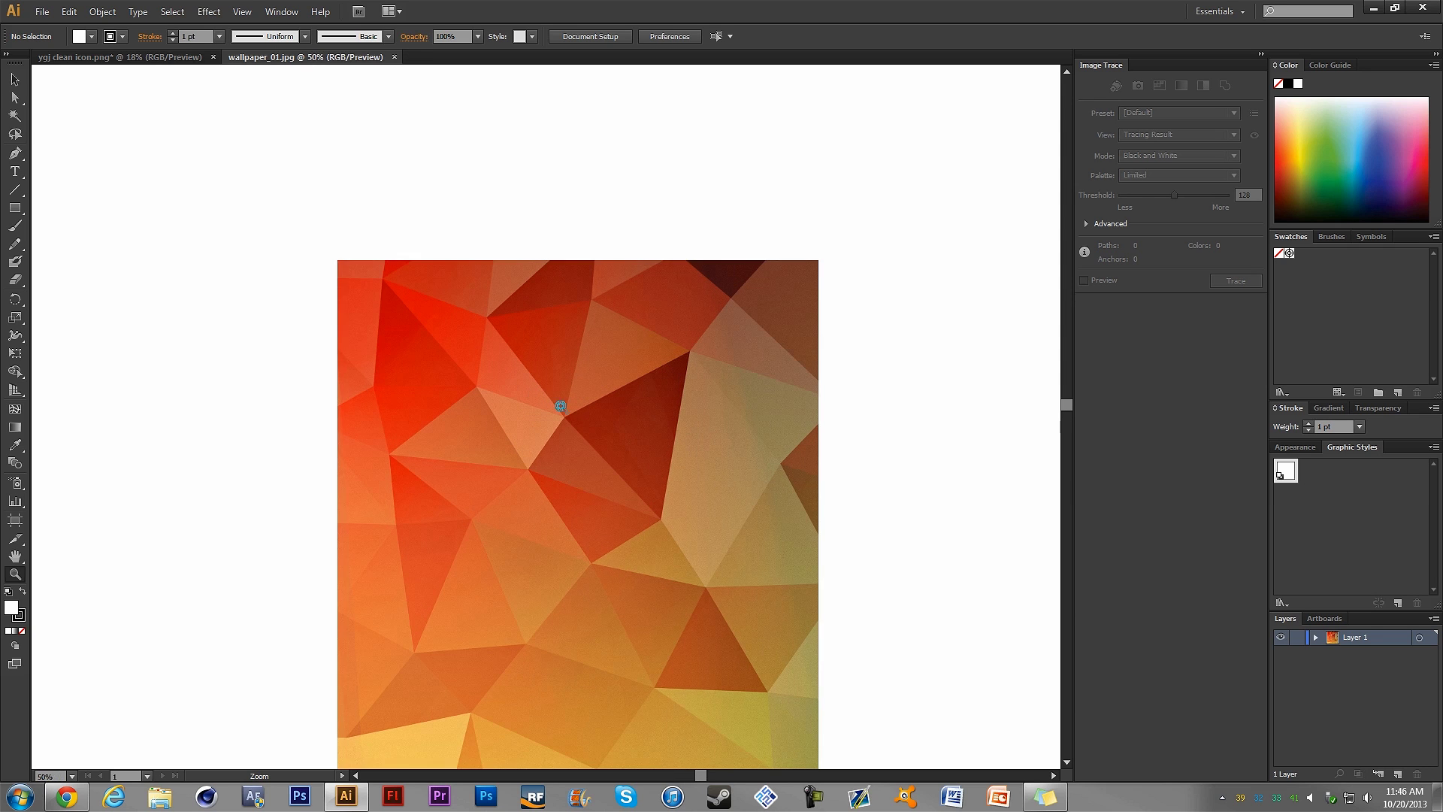
left_click(589, 422)
left_click(582, 422)
left_click(571, 422)
left_click(737, 430)
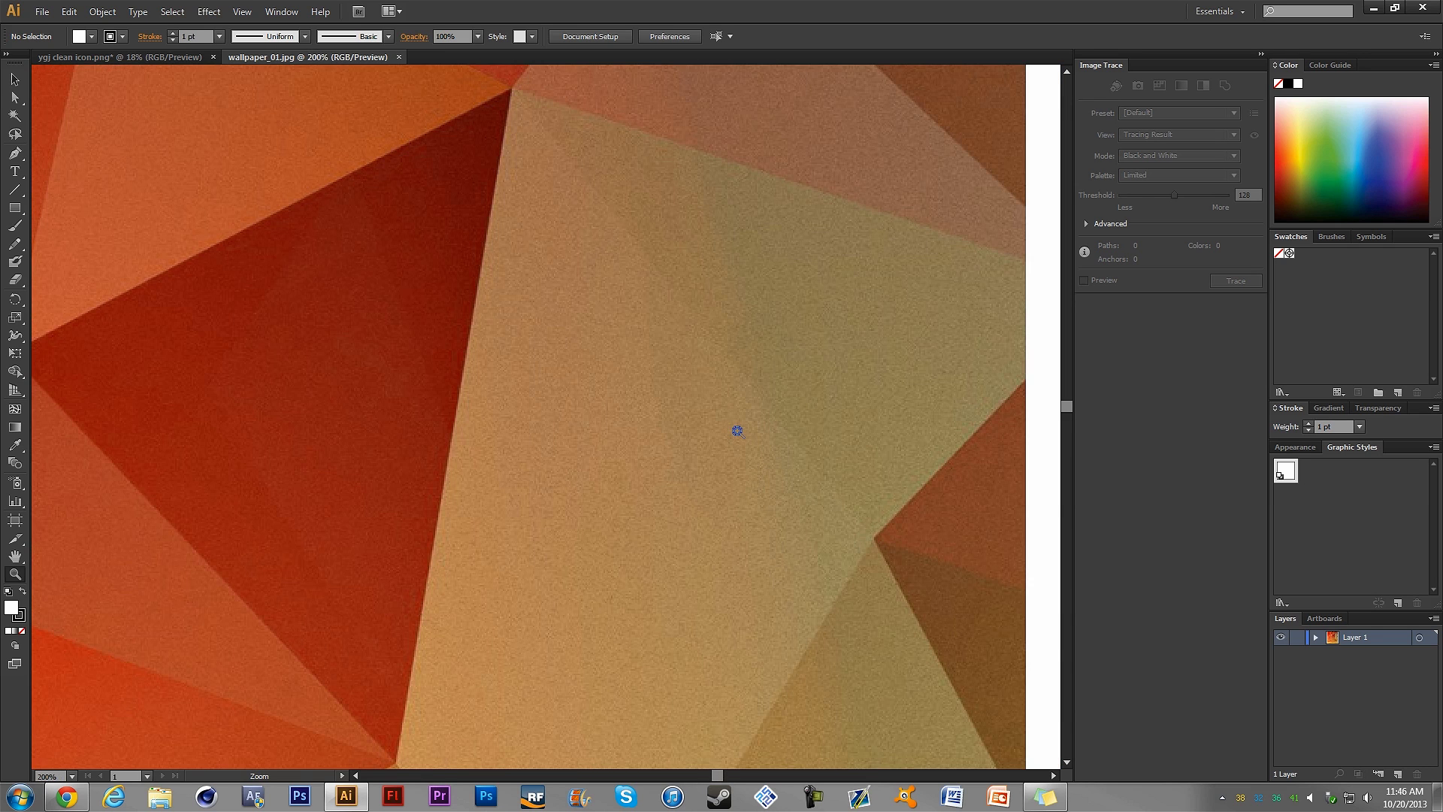
left_click_drag(714, 779, 701, 773)
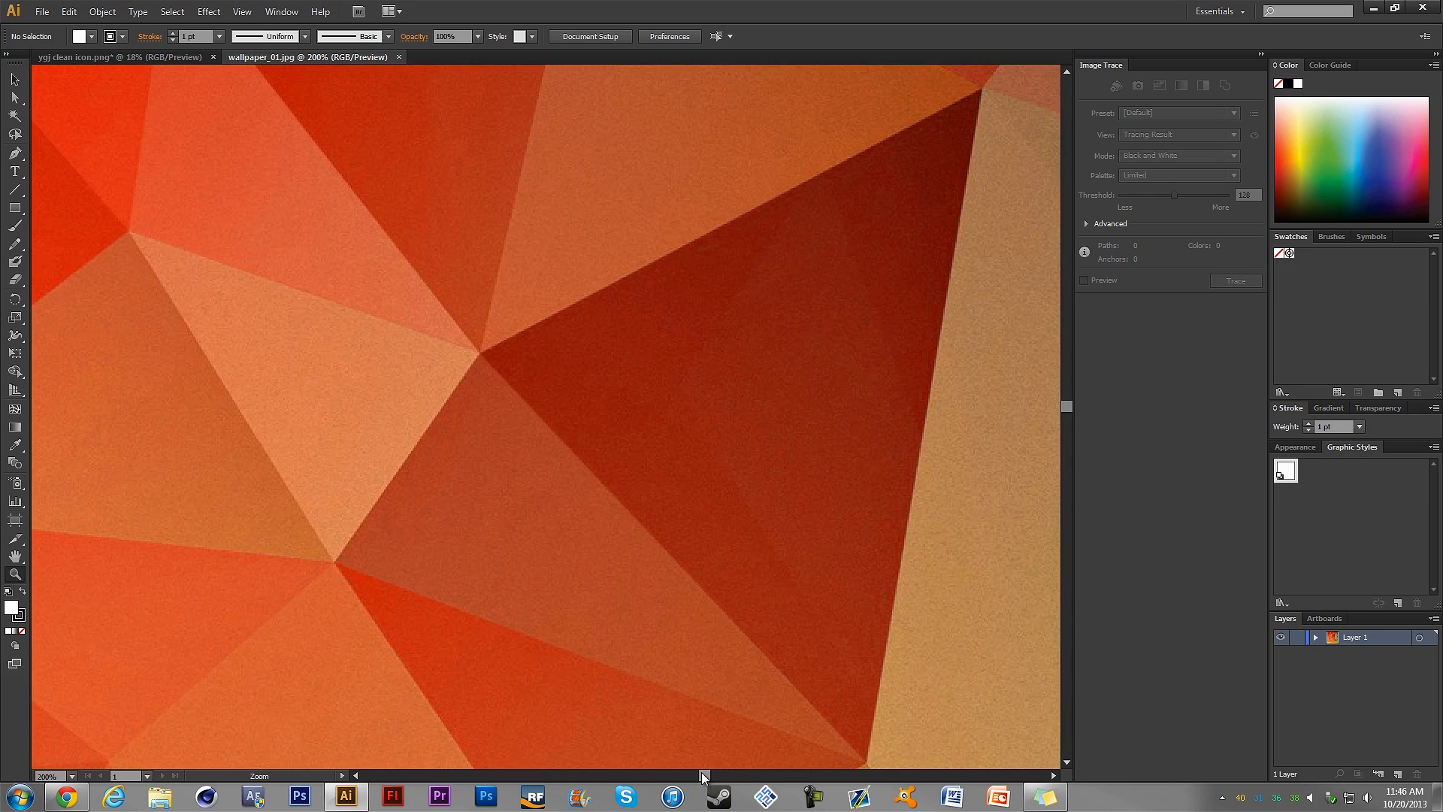
scroll(751, 557, "up", 3)
scroll(743, 547, "down", 5)
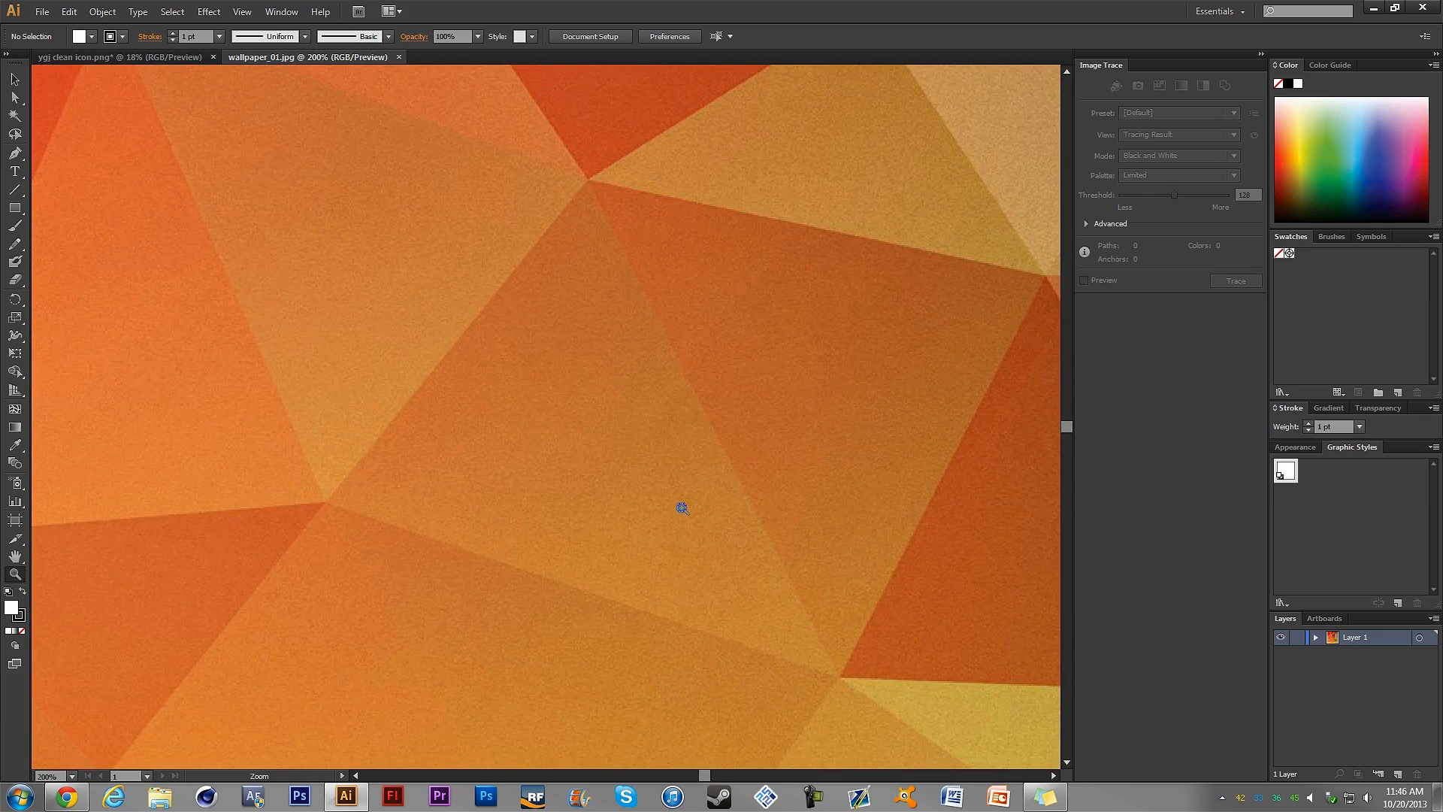
key("ctrl+0")
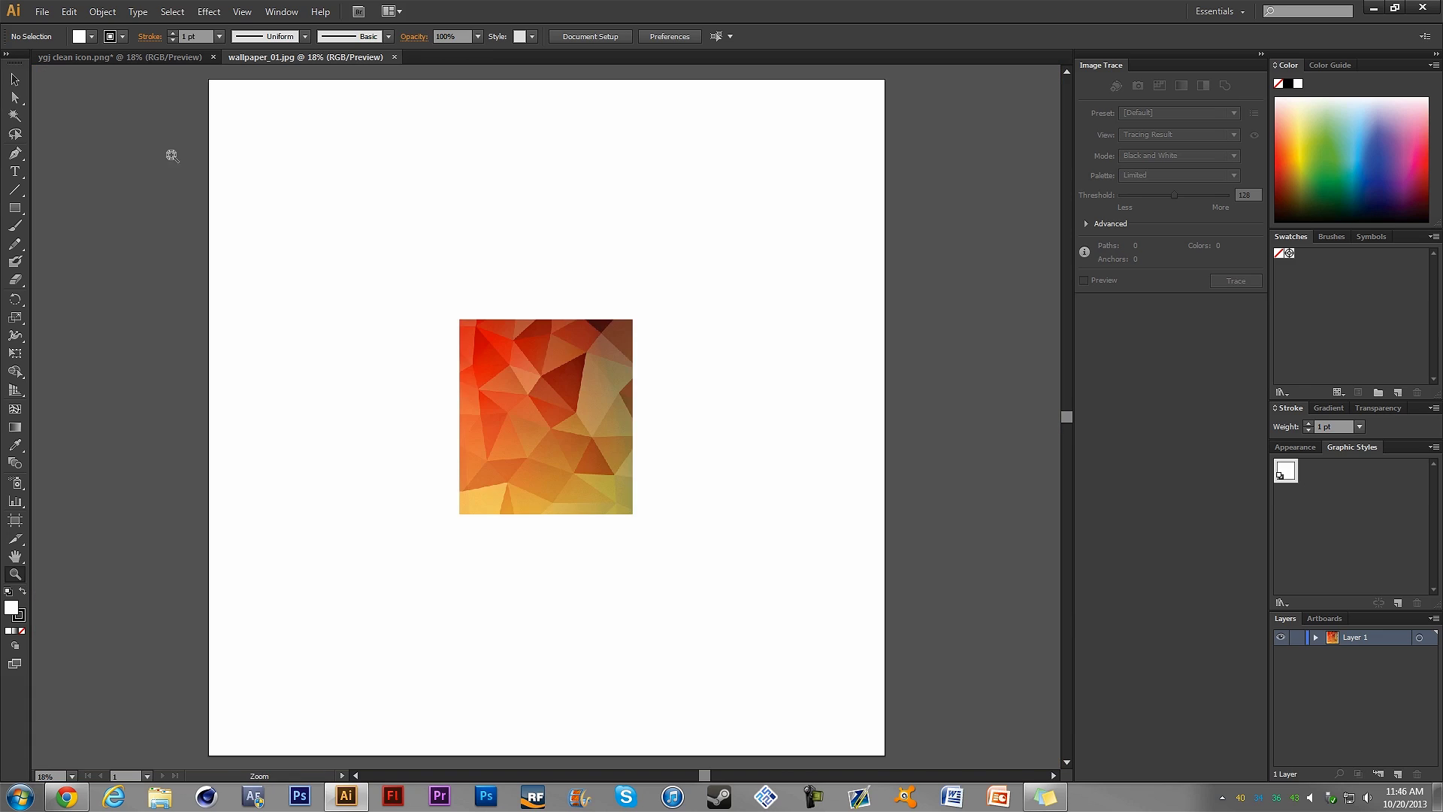
Trace the wallpaper image with the High Fidelity Photo preset and expand it into paths.
left_click(15, 79)
left_click(587, 404)
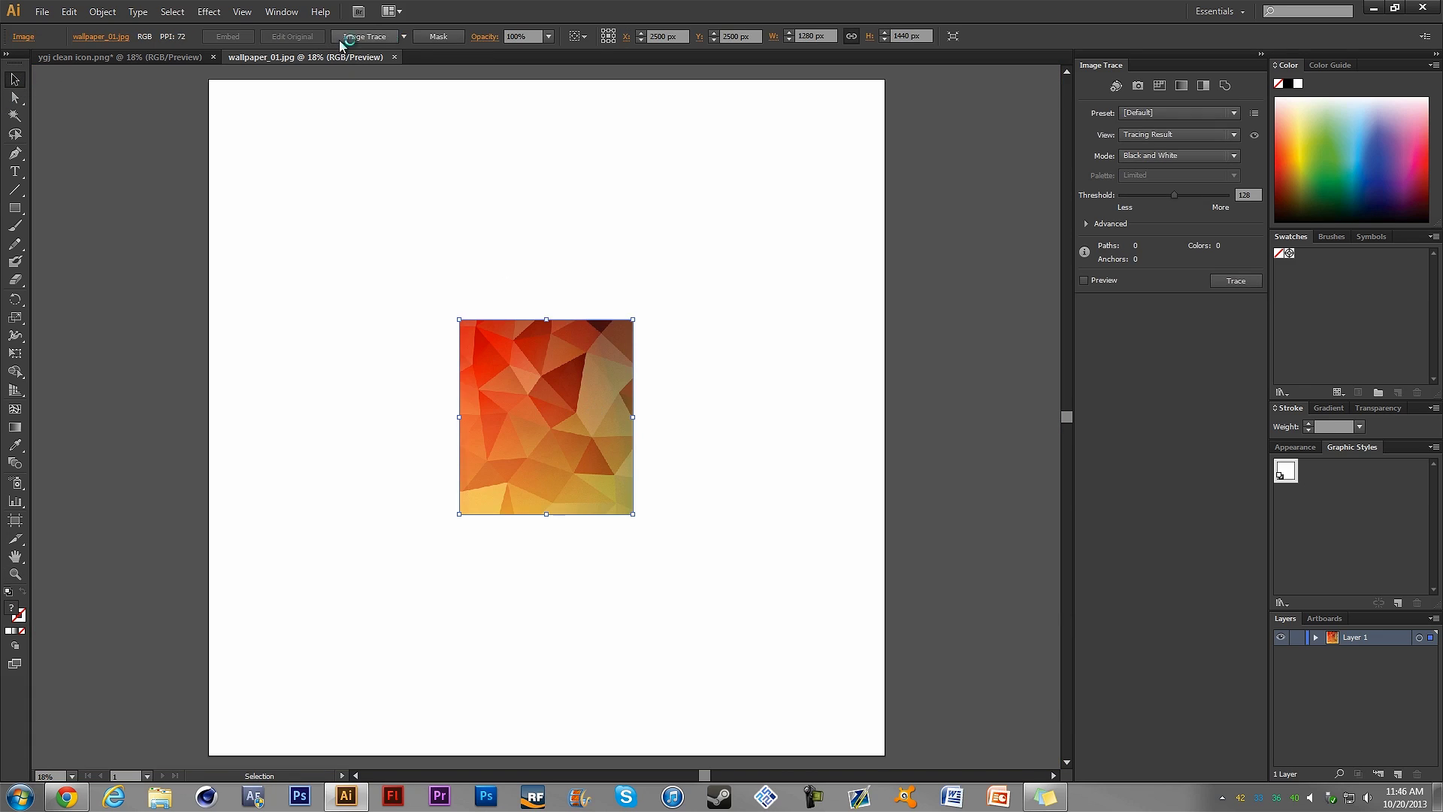
left_click(404, 36)
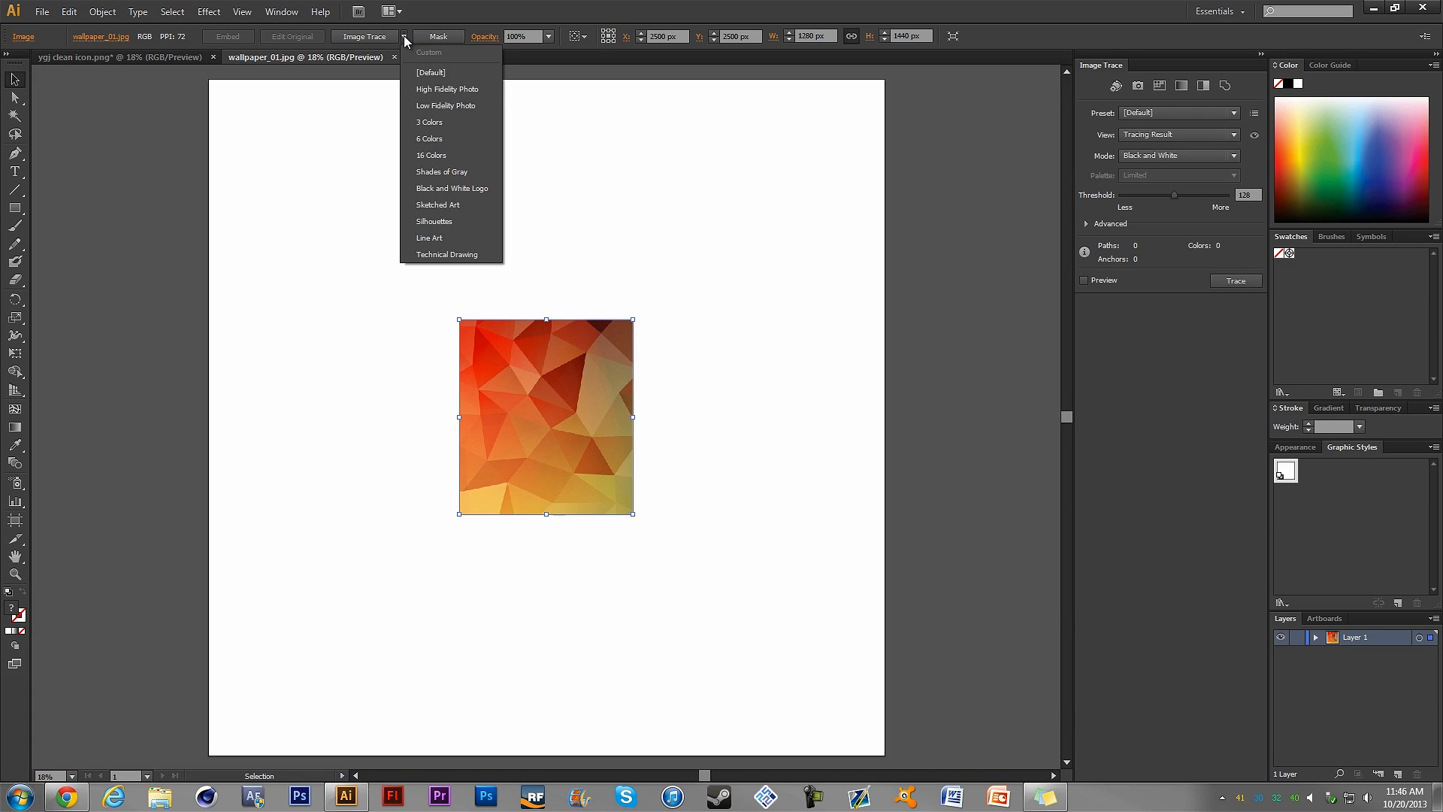
left_click(433, 90)
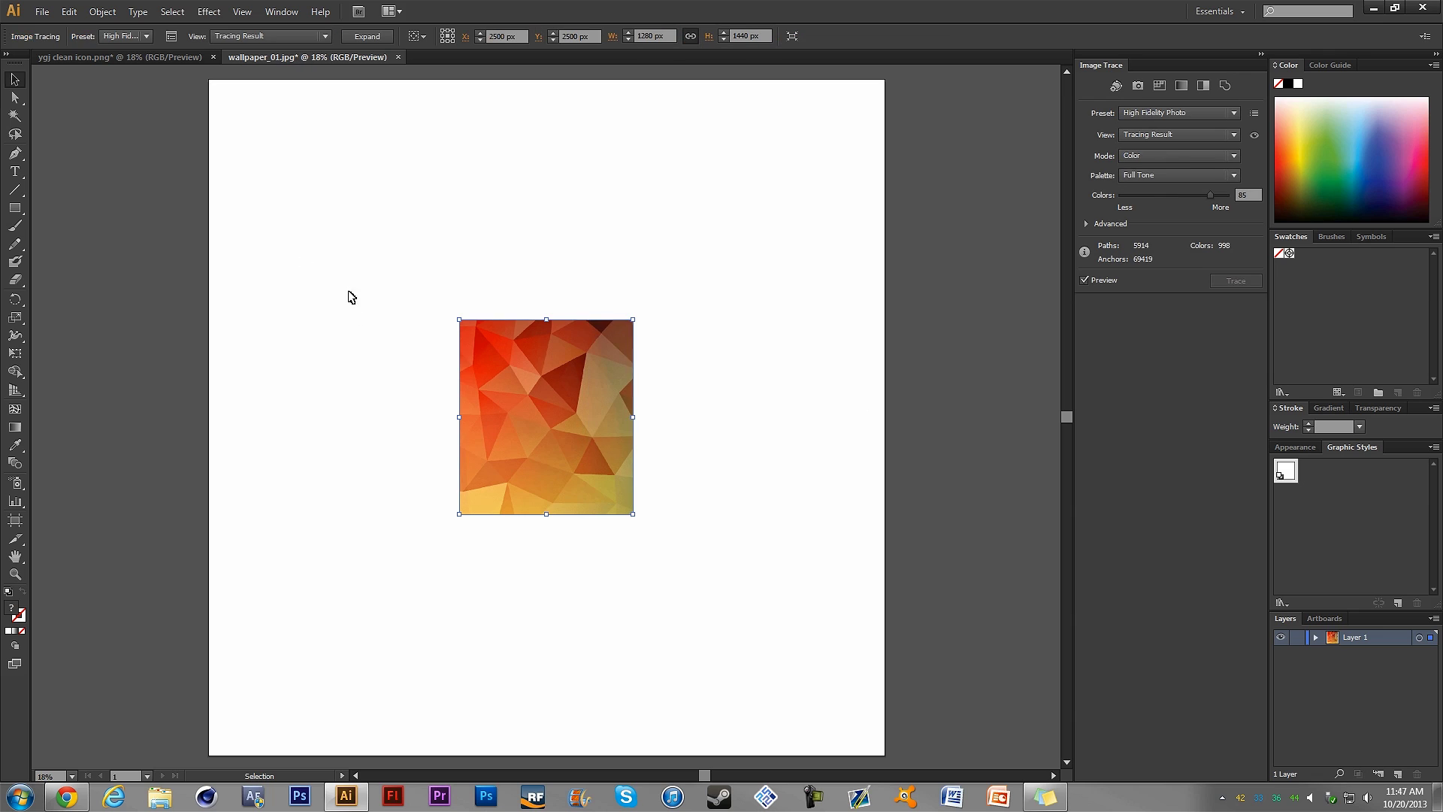
left_click(367, 37)
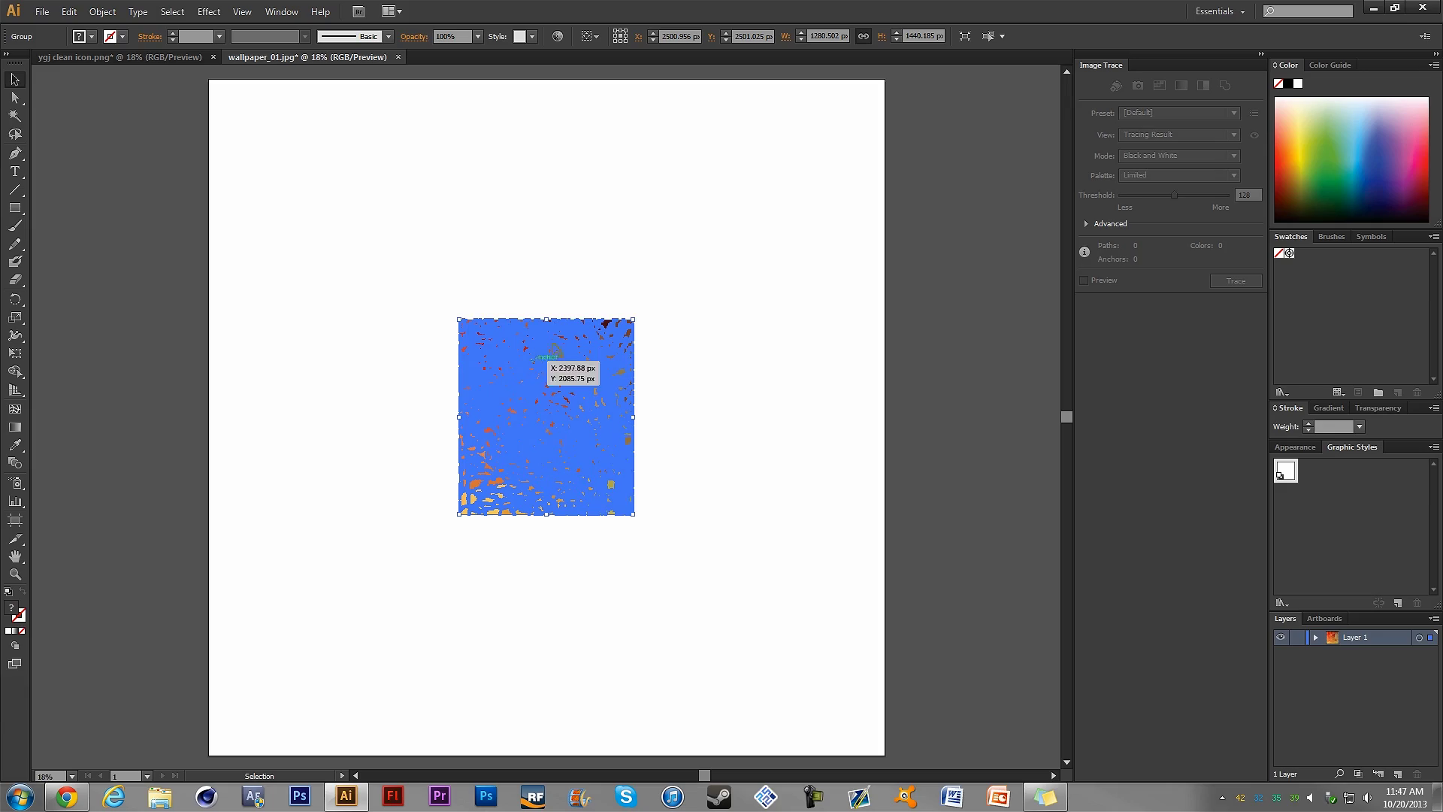
Scale the traced wallpaper group outward from both corners to cover the artboard, then deselect.
mouse_move(462, 318)
left_mouse_down()
mouse_move(284, 145)
mouse_move(251, 78)
mouse_move(202, 199)
mouse_move(201, 144)
left_mouse_up()
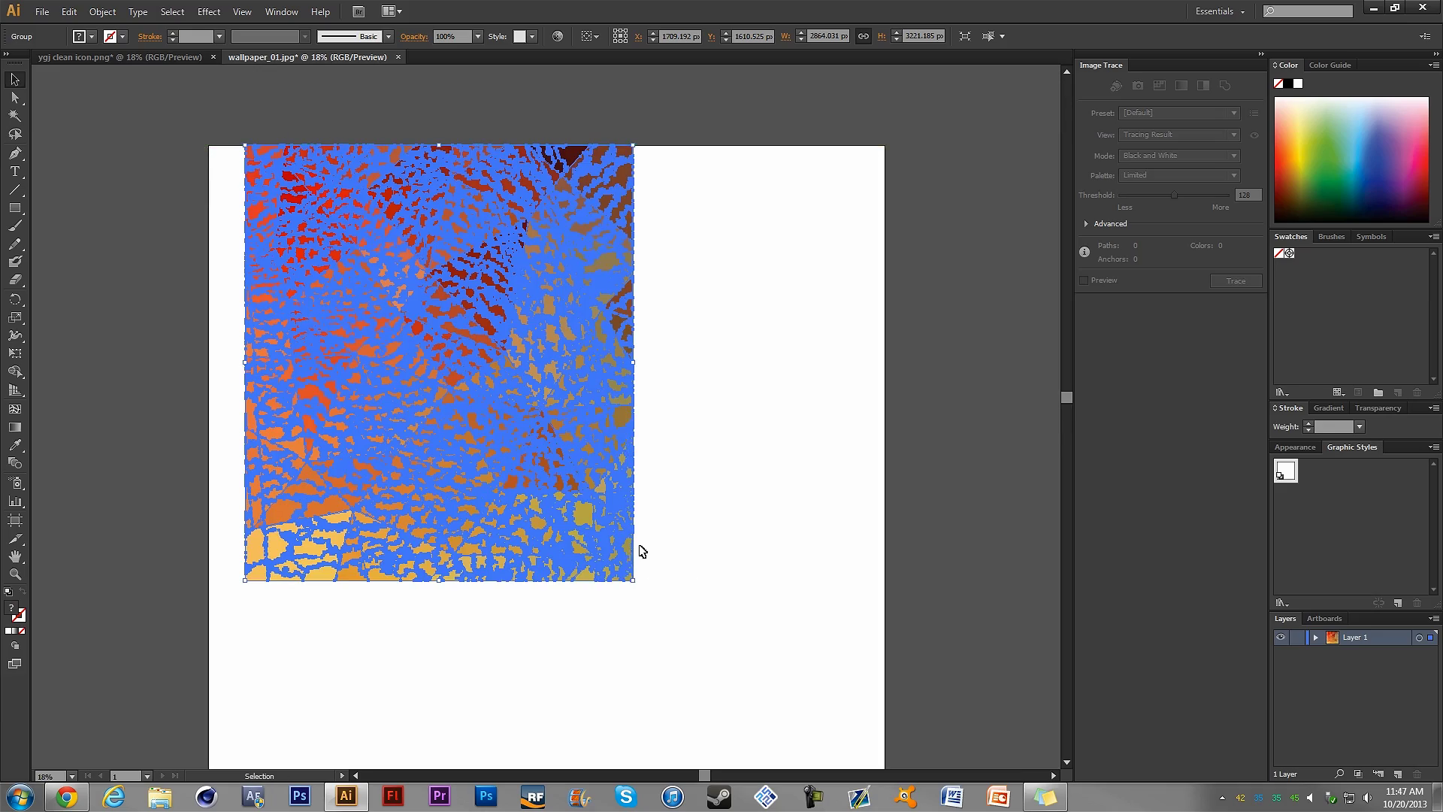
scroll(641, 571, "down", 3)
left_click_drag(631, 439, 855, 679)
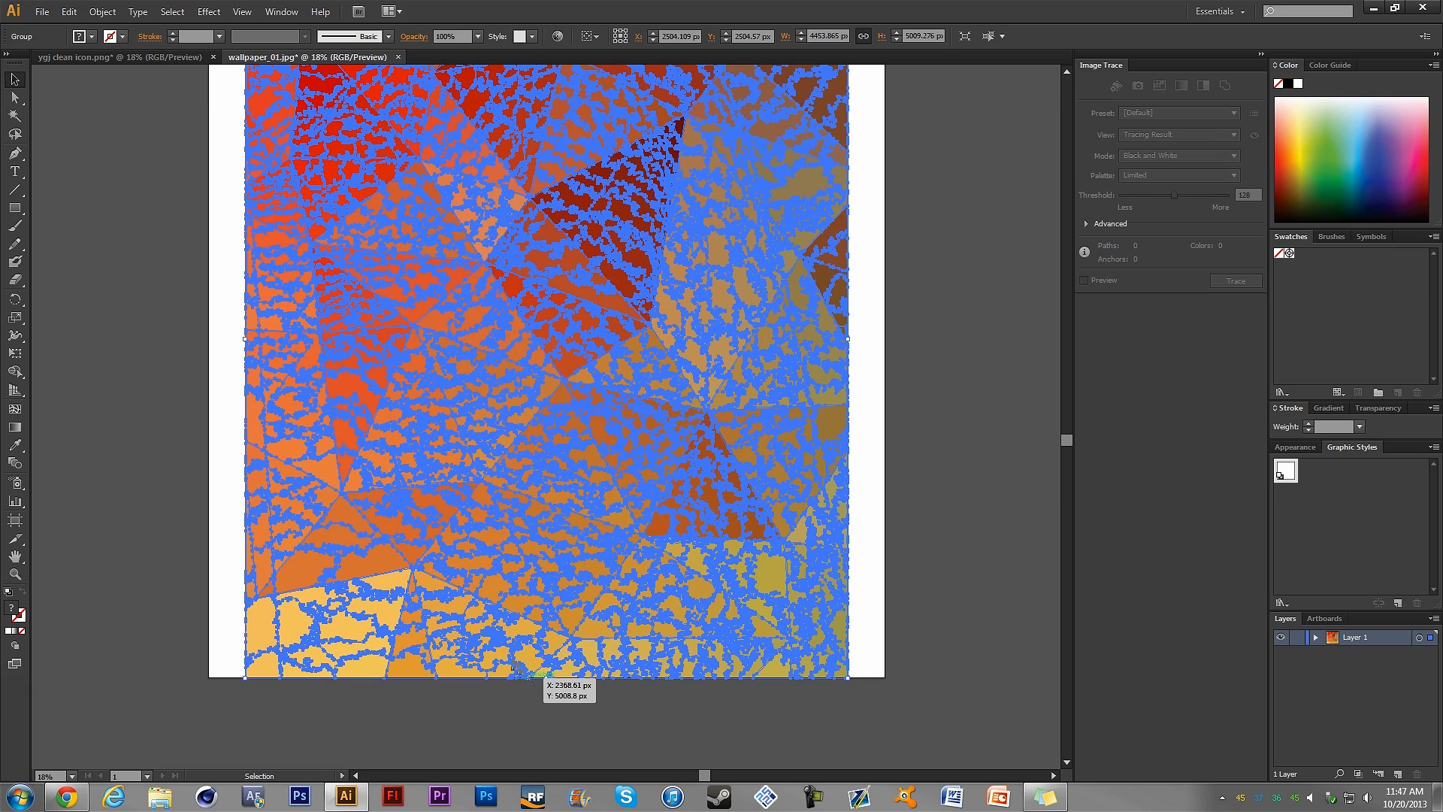
left_click(95, 136)
Zoom in closely on the enlarged wallpaper to check for pixelation.
scroll(398, 353, "up", 4)
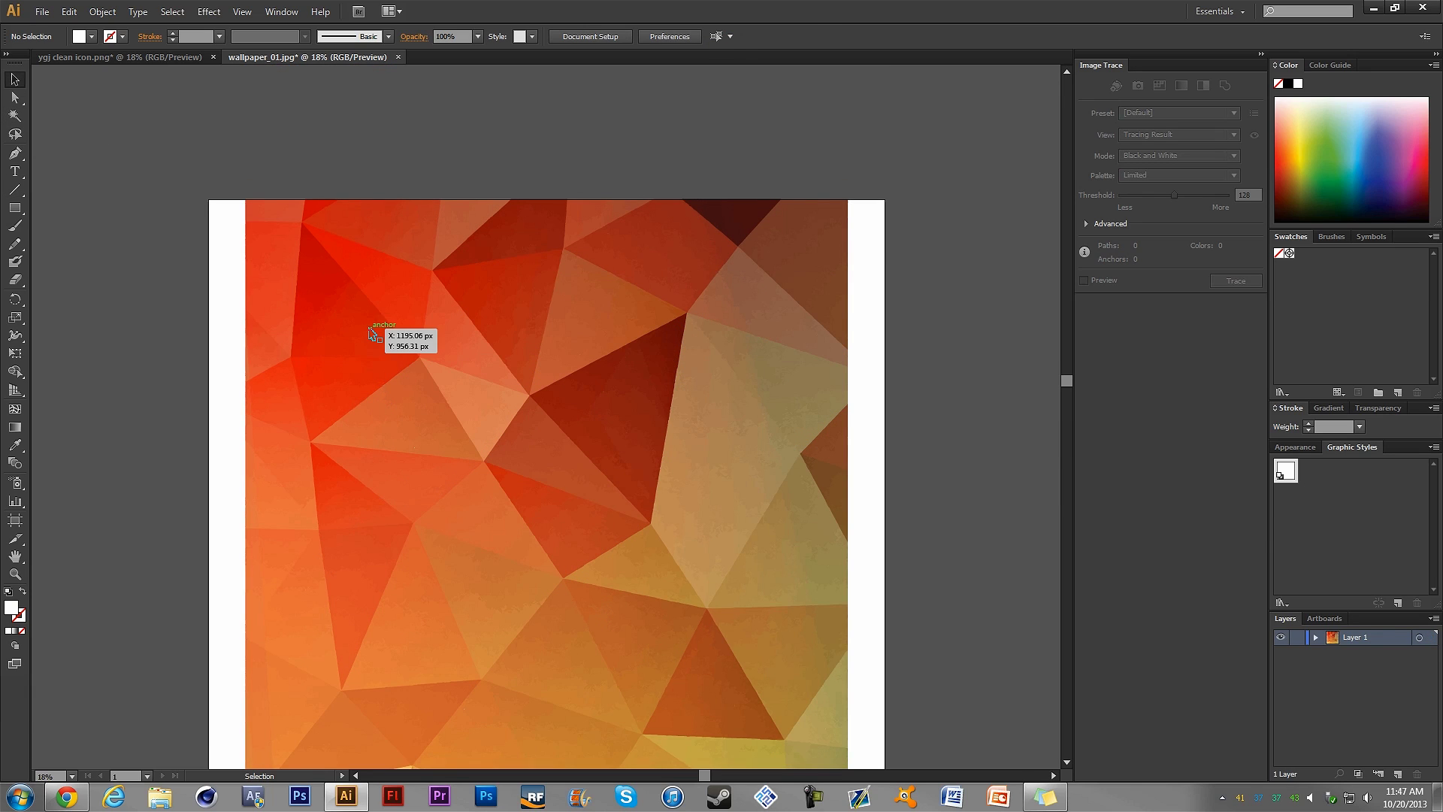
scroll(425, 376, "down", 5)
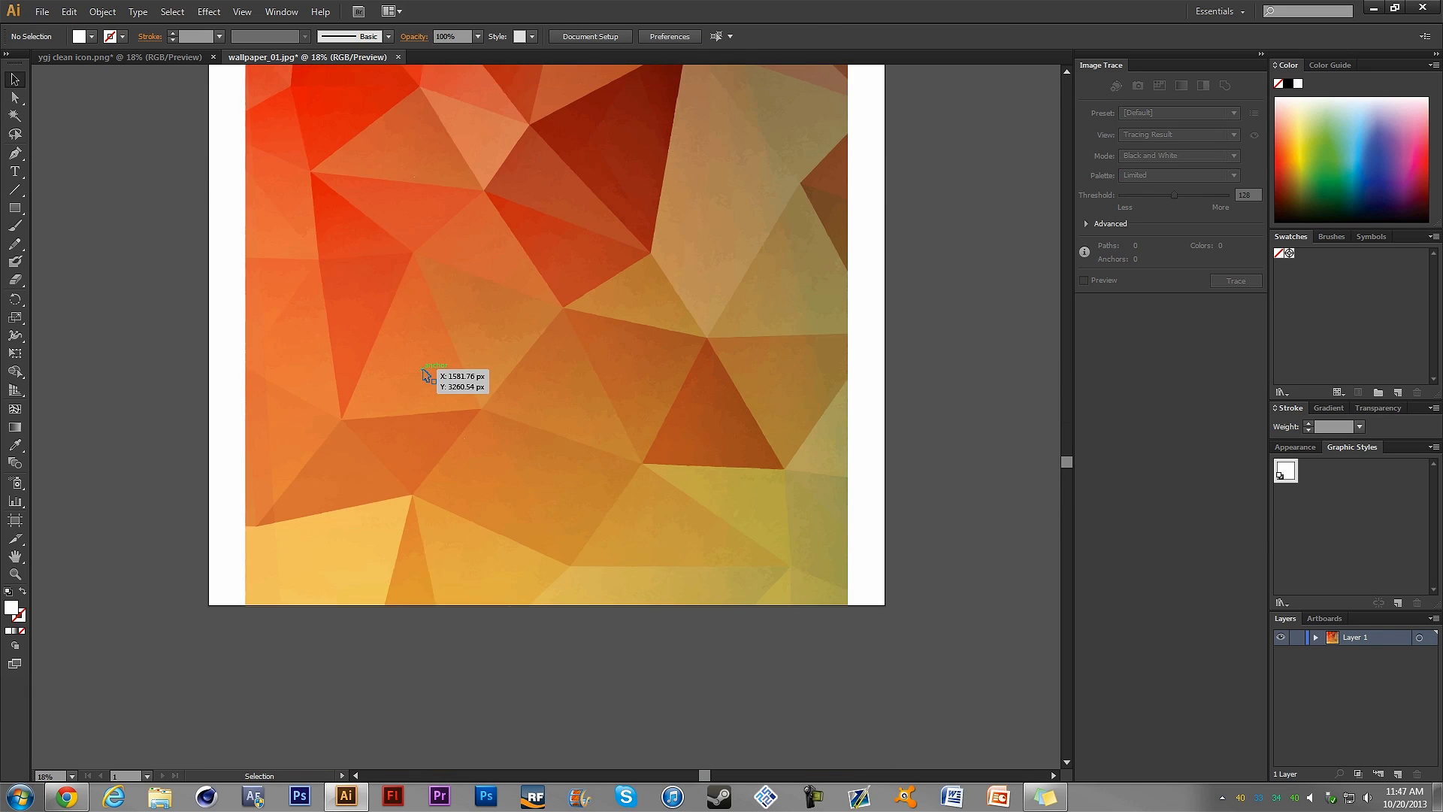
scroll(426, 376, "up", 3)
key("z")
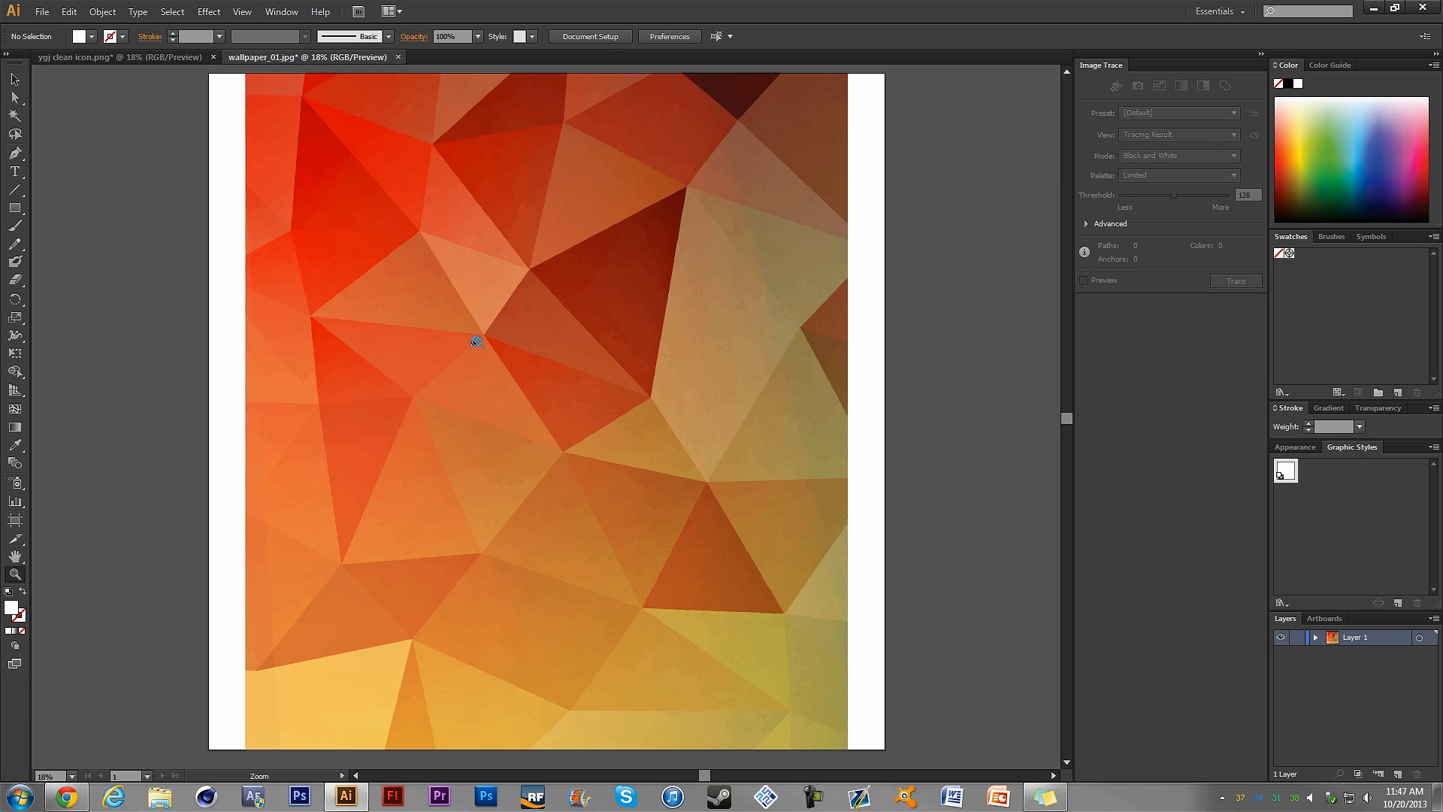
left_click(477, 337)
left_click(618, 262)
left_click(563, 320)
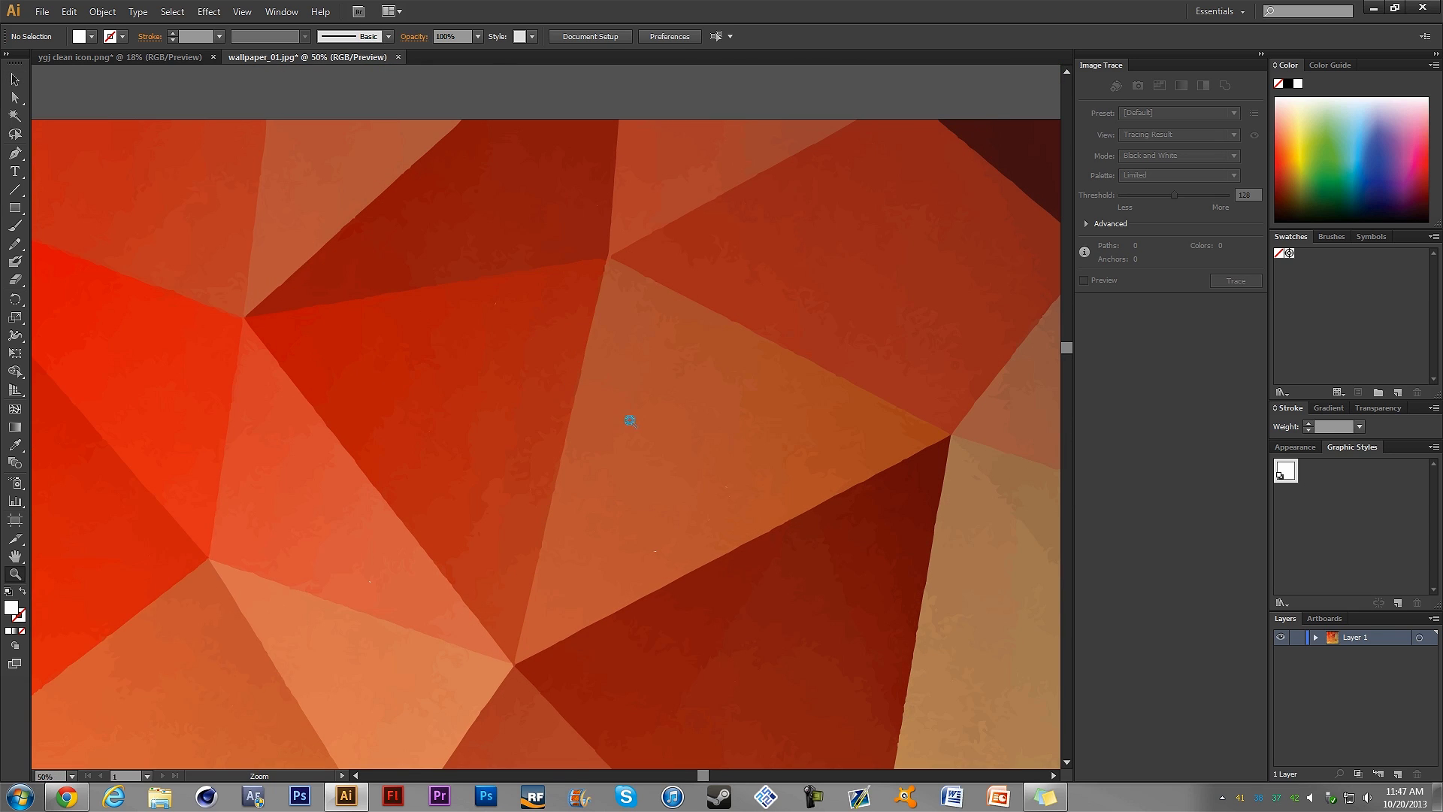
left_click(628, 418)
left_click(636, 418)
Pan across the polygon facets to confirm clean edges, then fit the artboard with Ctrl+0.
scroll(636, 418, "down", 4)
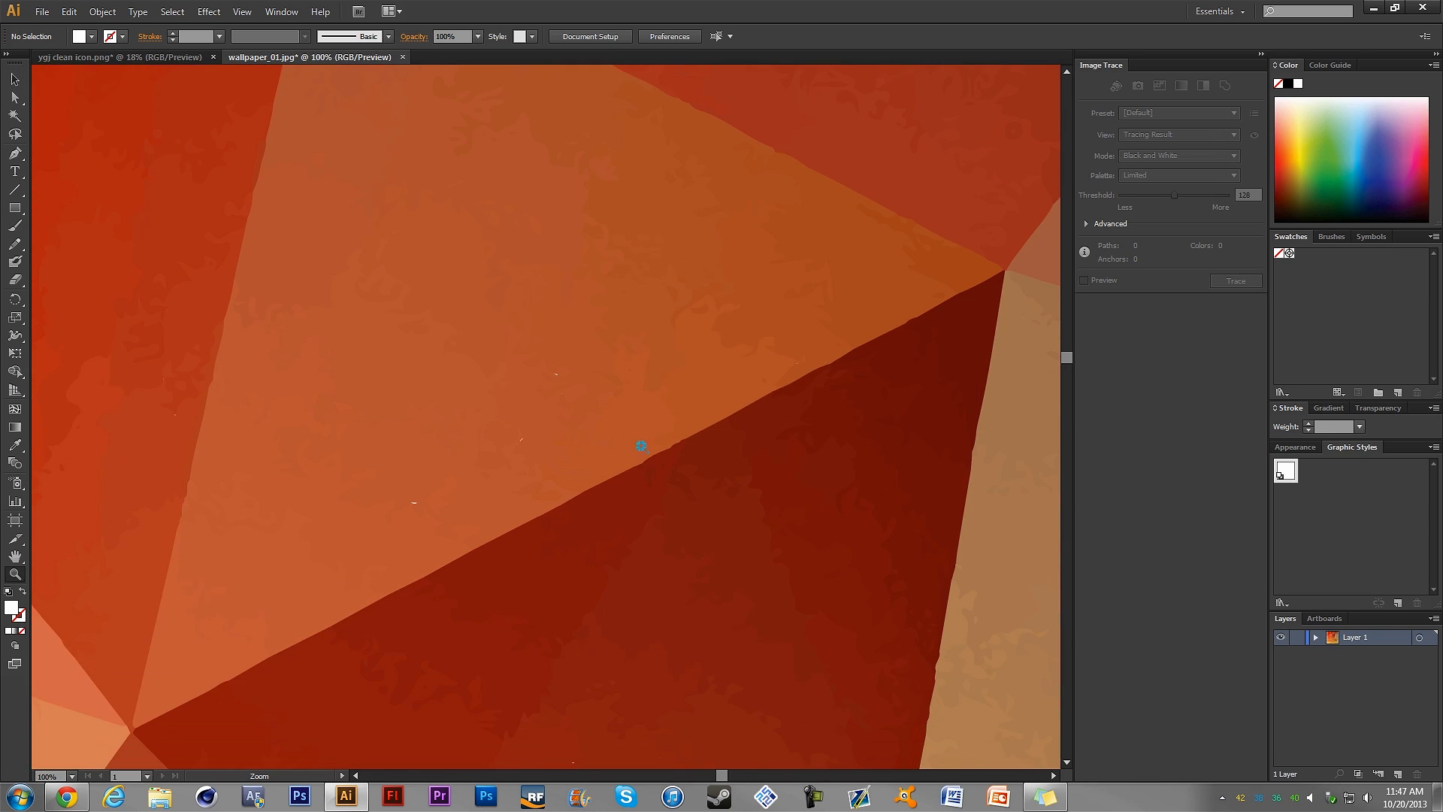
mouse_move(723, 776)
left_mouse_down()
mouse_move(784, 767)
mouse_move(711, 764)
mouse_move(738, 766)
left_mouse_up()
scroll(633, 435, "down", 2)
scroll(736, 506, "down", 3)
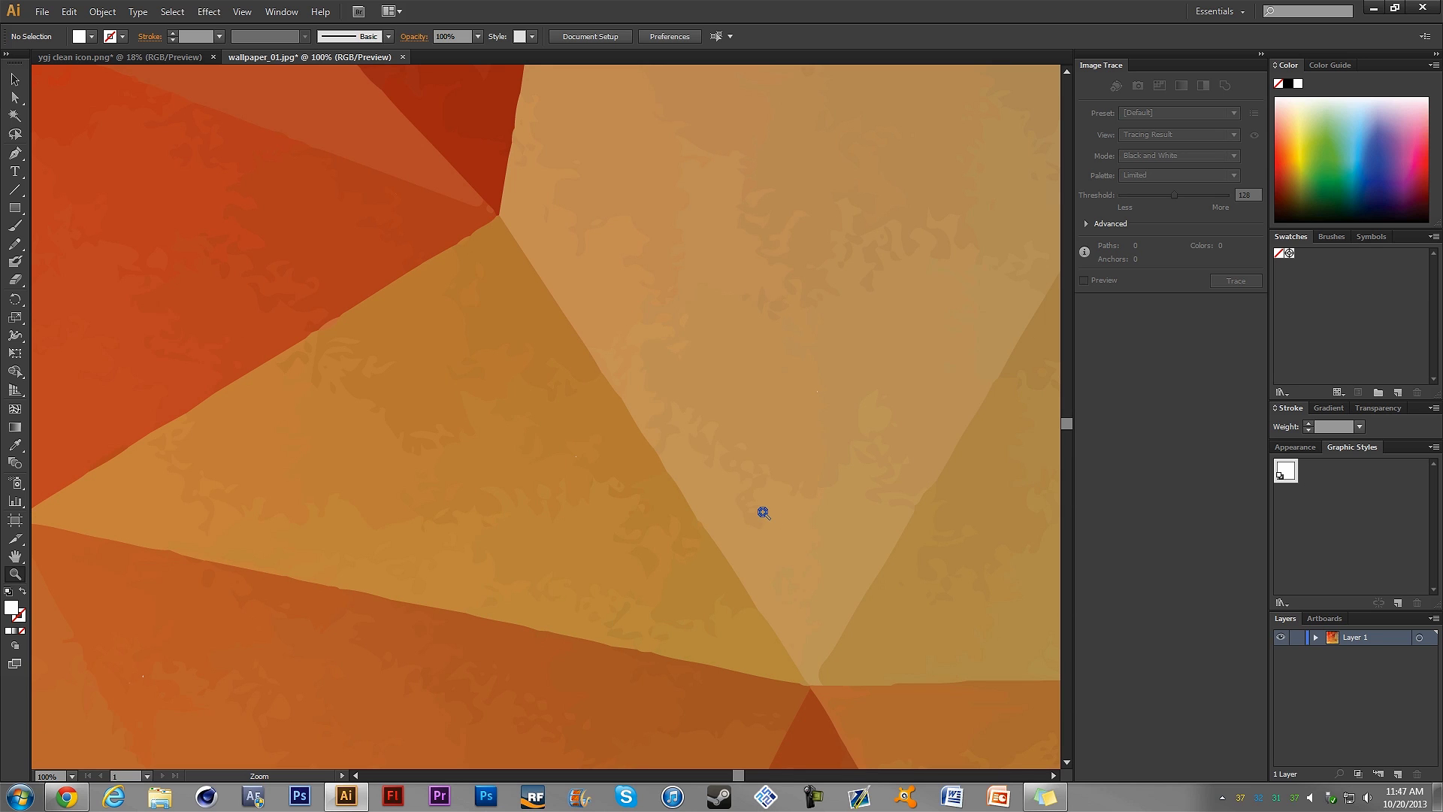
scroll(764, 513, "down", 10)
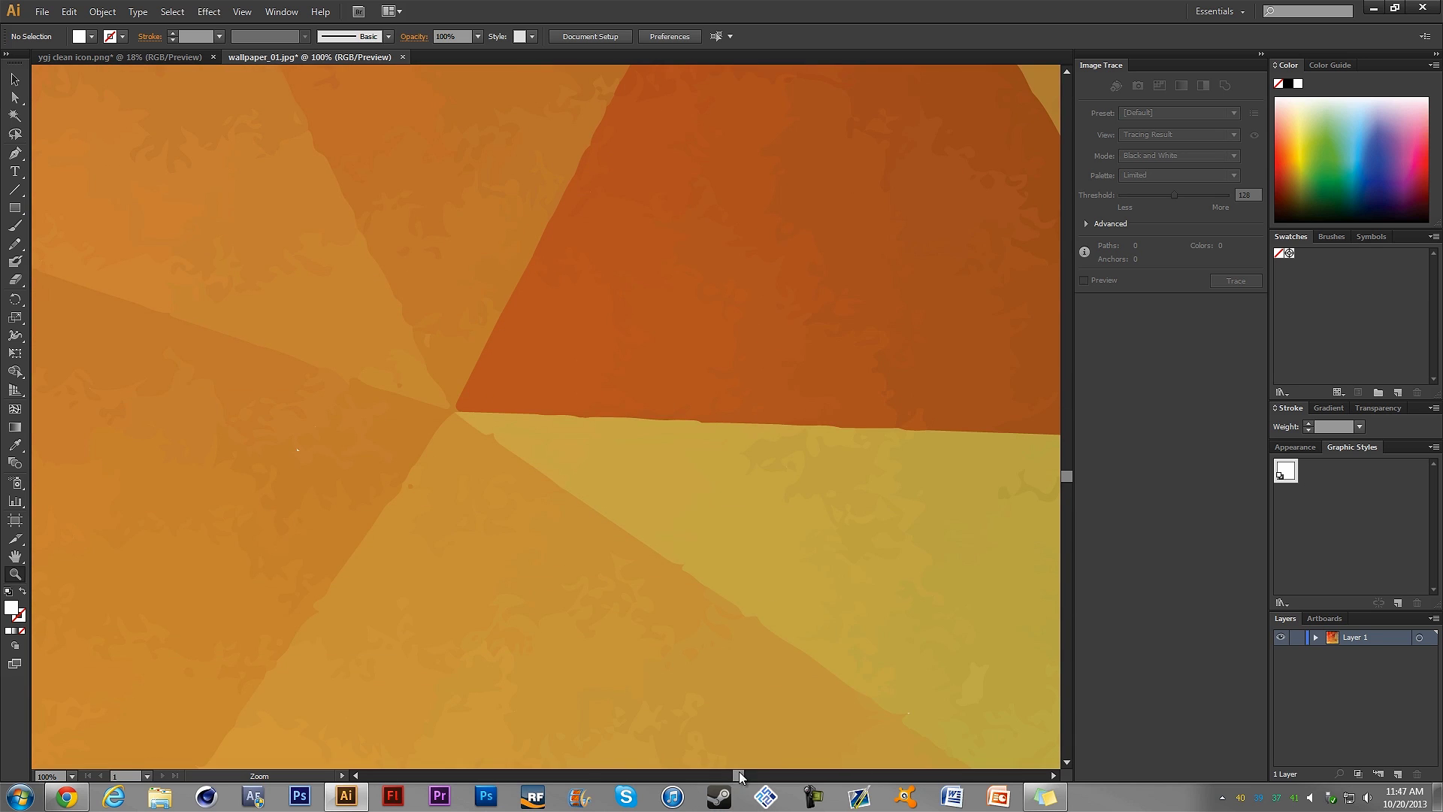
left_click_drag(738, 774, 672, 774)
scroll(683, 698, "up", 1)
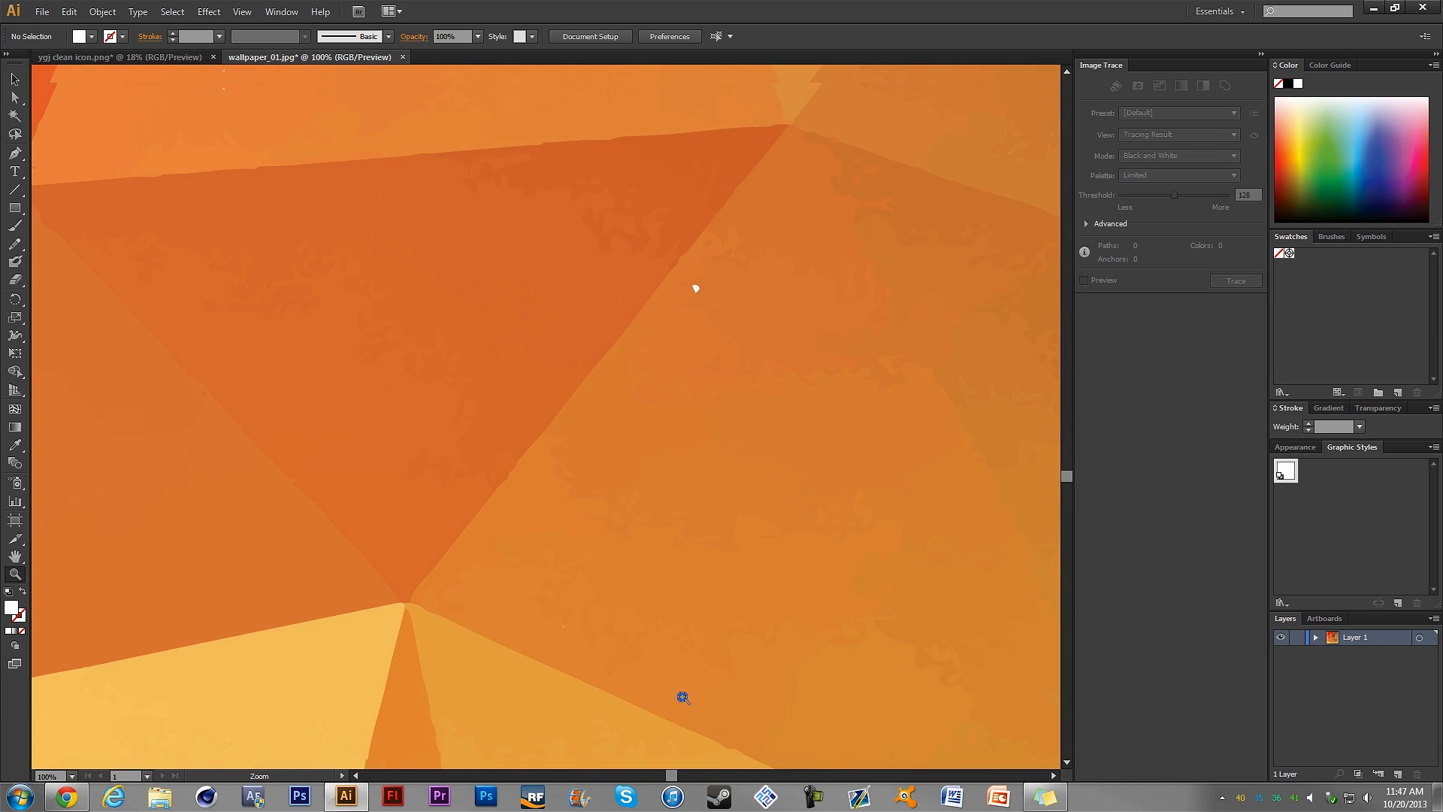
scroll(682, 697, "up", 6)
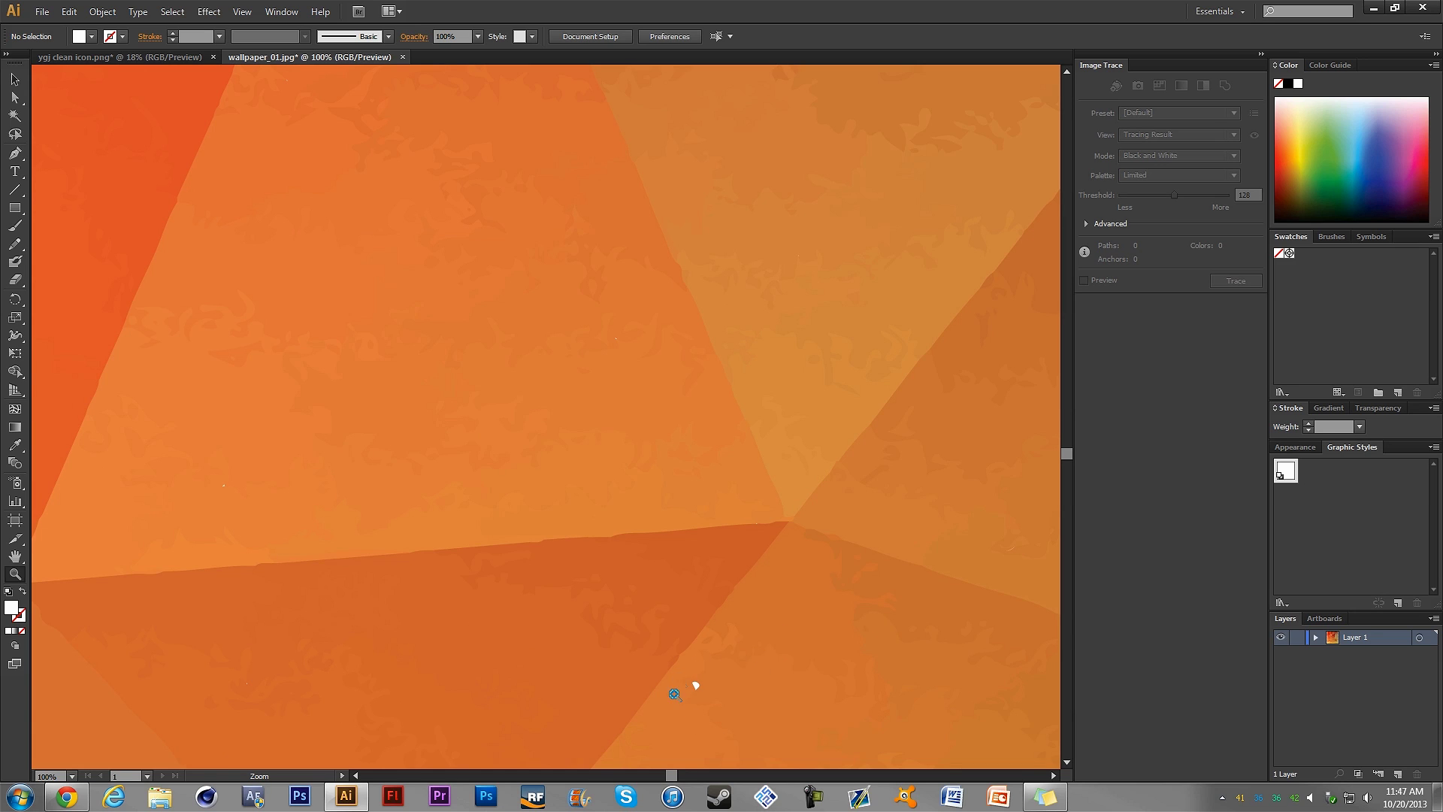
scroll(675, 694, "down", 12)
scroll(709, 654, "up", 5)
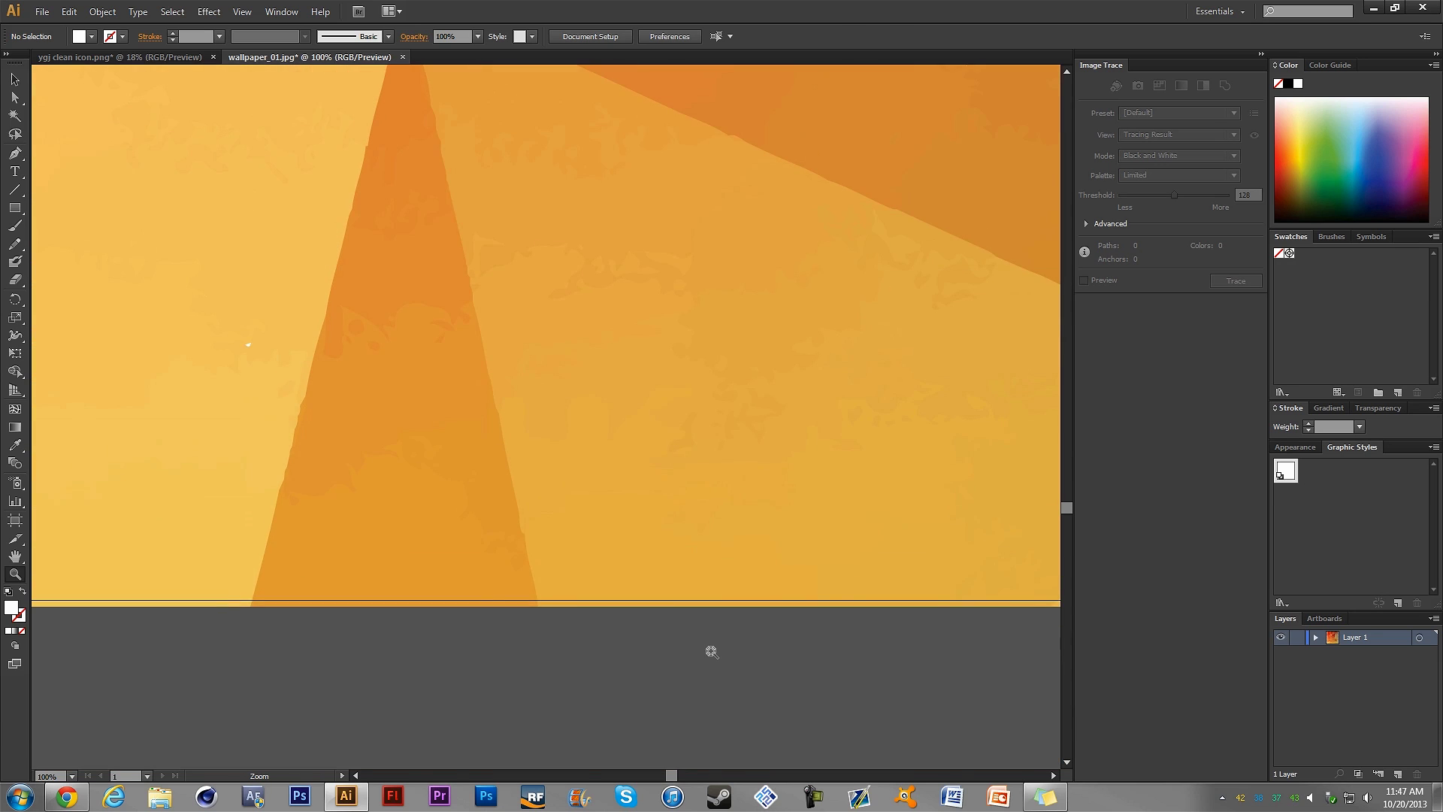
left_click_drag(672, 774, 620, 771)
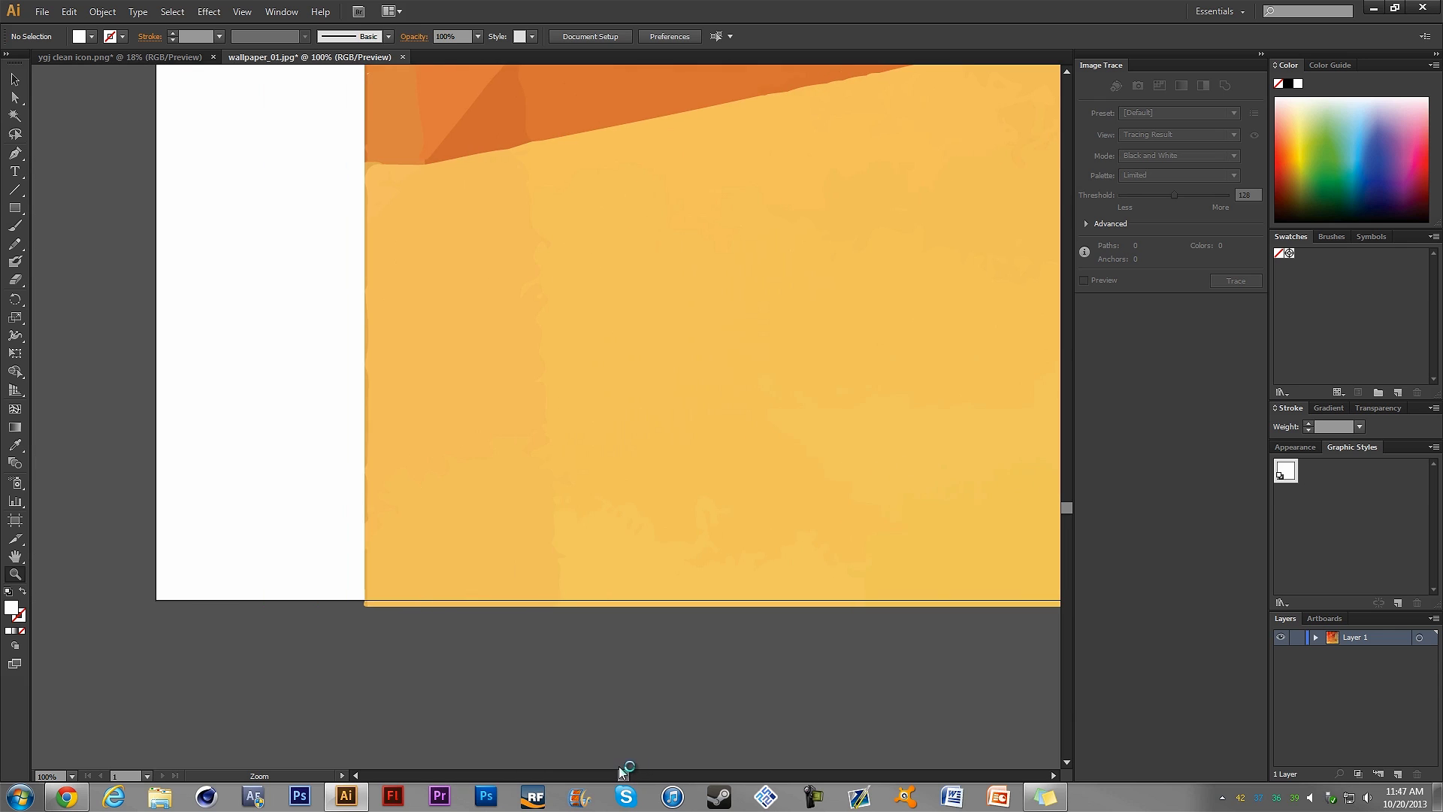
scroll(664, 731, "up", 7)
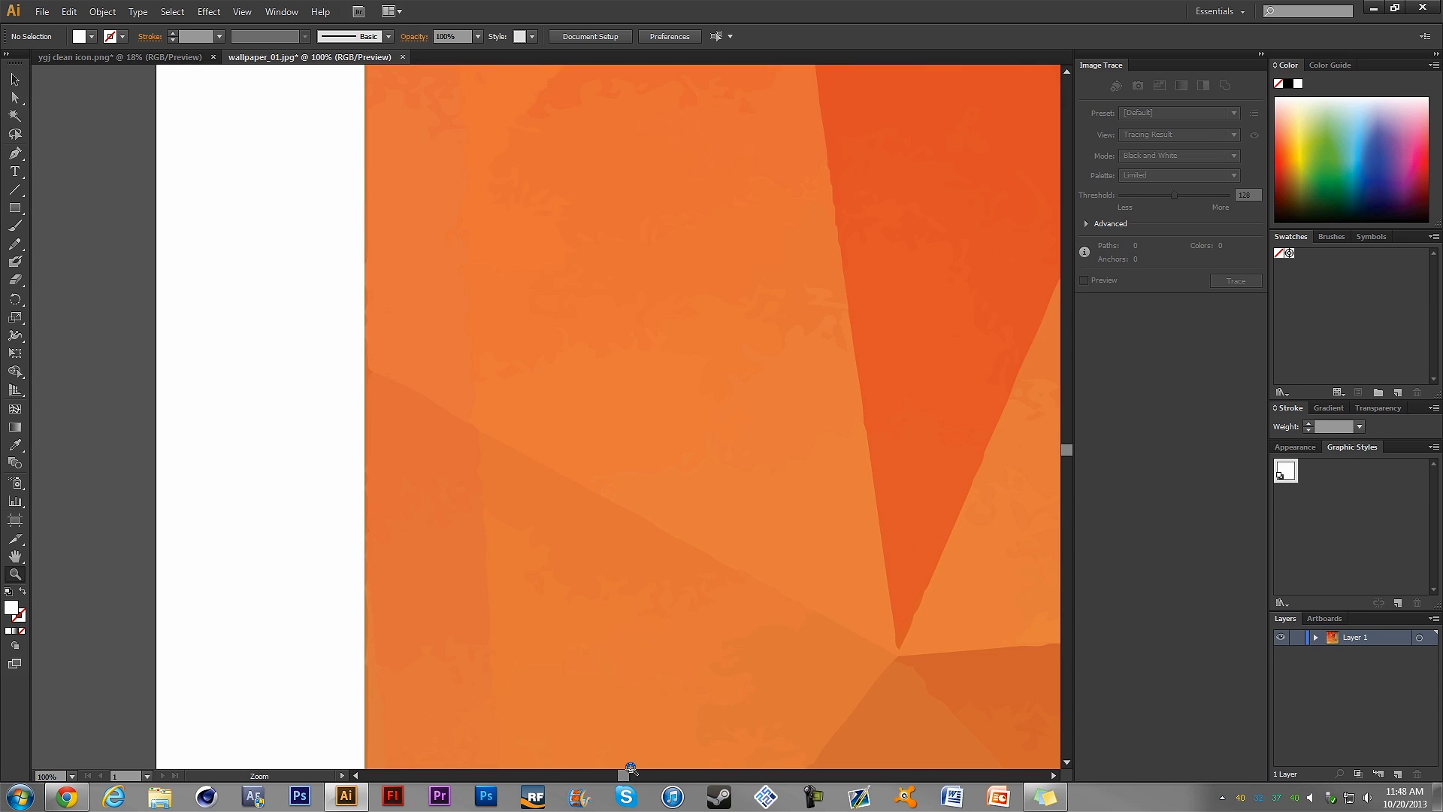
left_click_drag(622, 766, 657, 767)
scroll(654, 732, "up", 8)
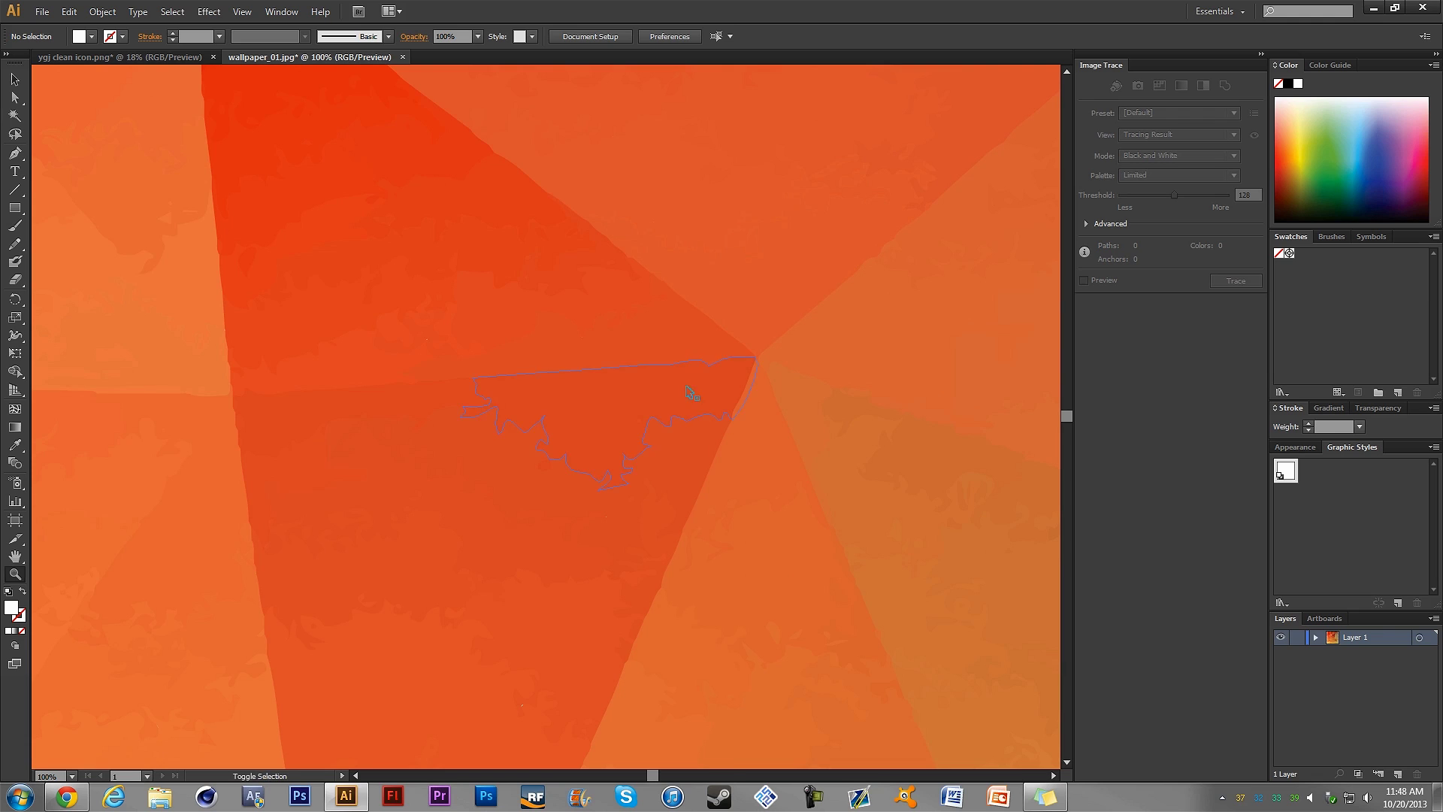
key("ctrl+0")
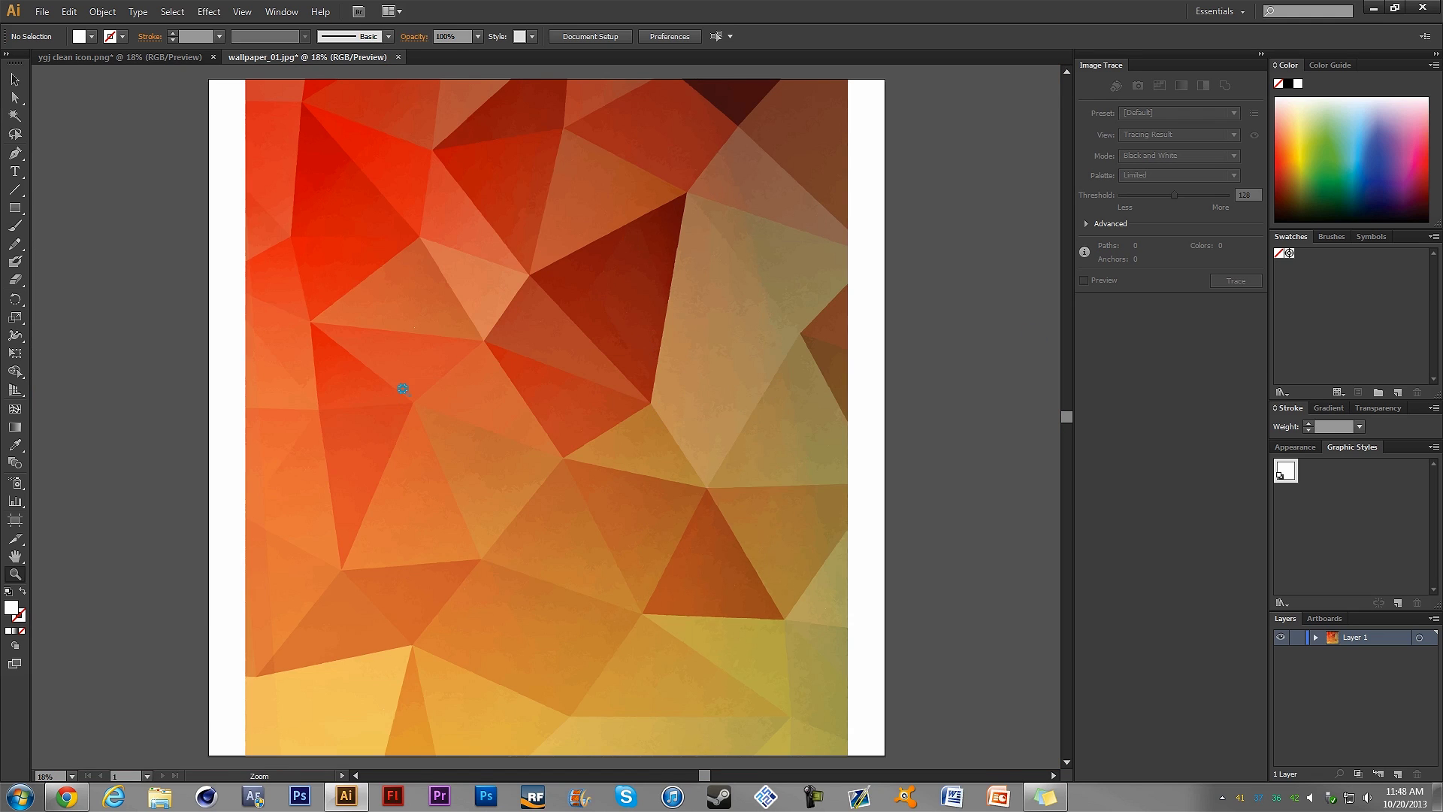
Open Apple70753.jpg as a new document and fit its artboard in view.
left_click(42, 12)
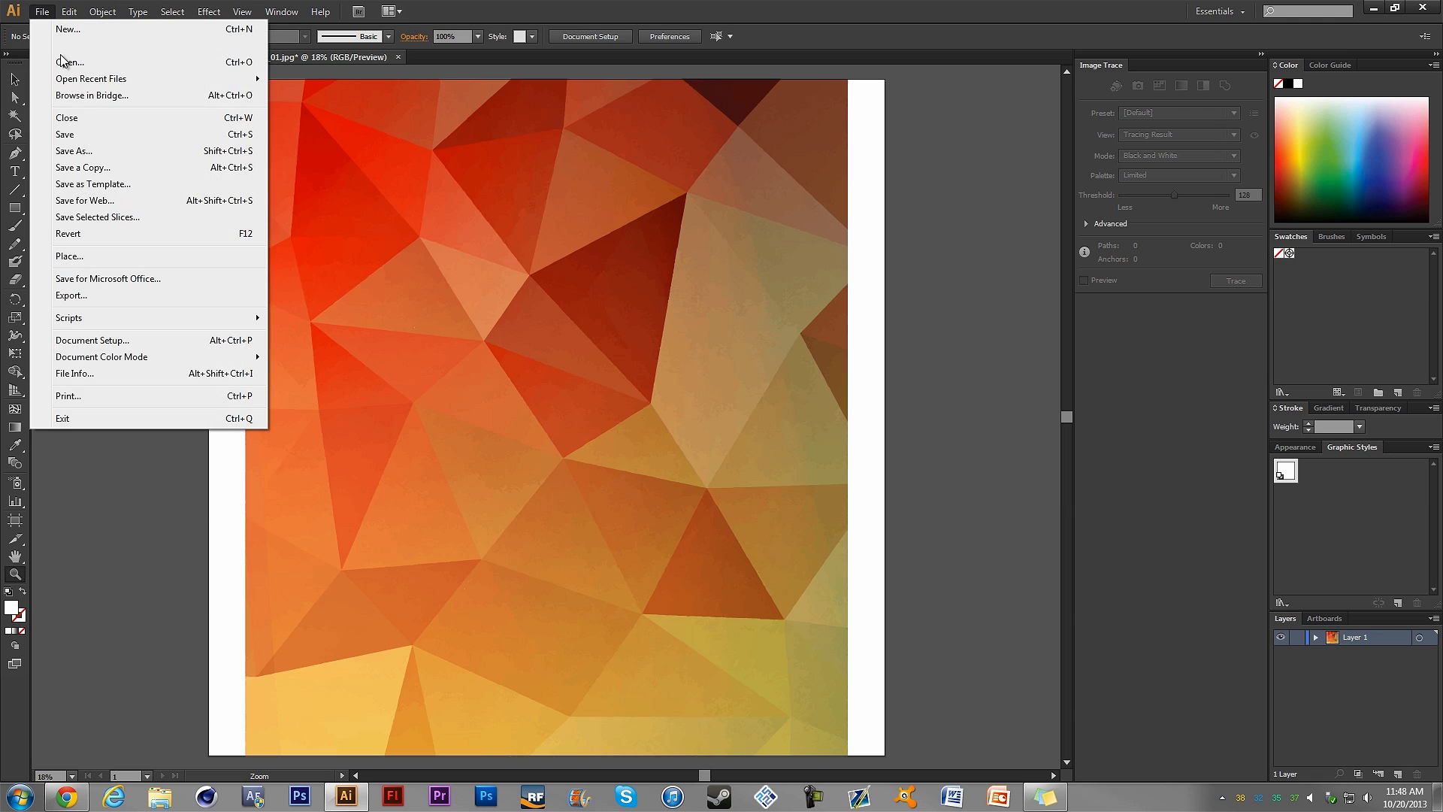
left_click(56, 65)
left_click_drag(776, 177, 775, 193)
left_click(490, 190)
double_click(490, 190)
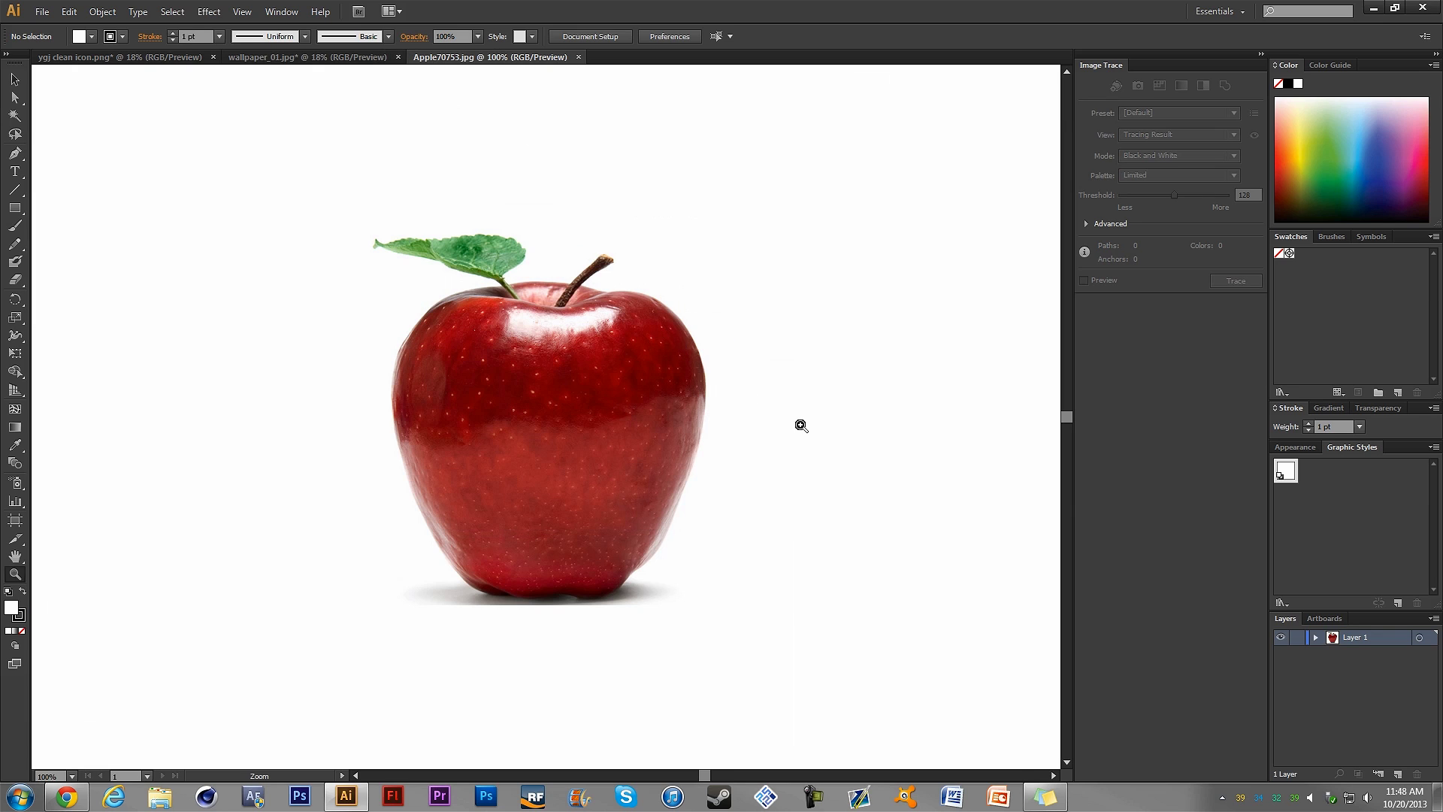
key("ctrl+0")
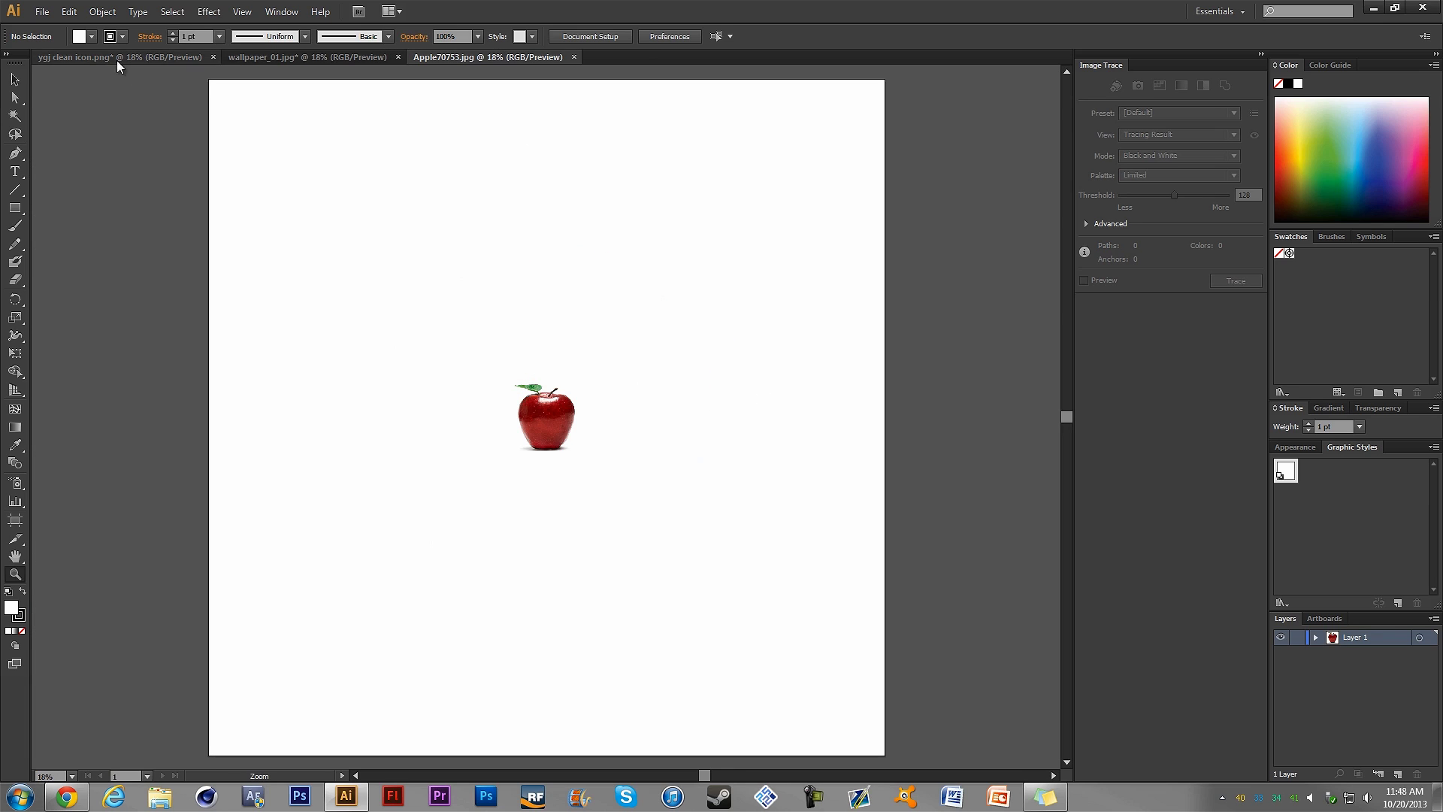
Select the apple photo and trace it with the High Fidelity Photo preset.
key("v")
left_click(533, 418)
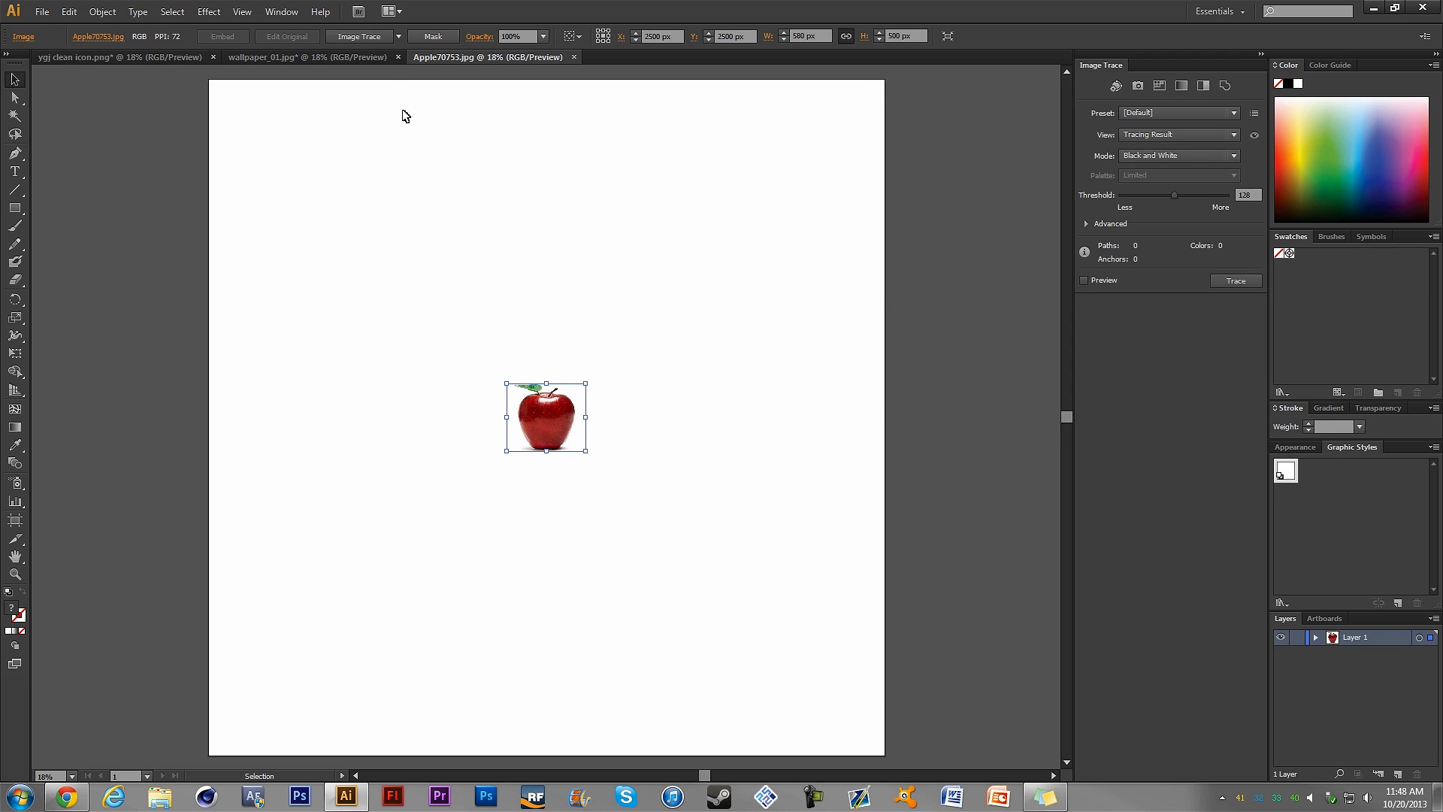
left_click(399, 37)
left_click(439, 67)
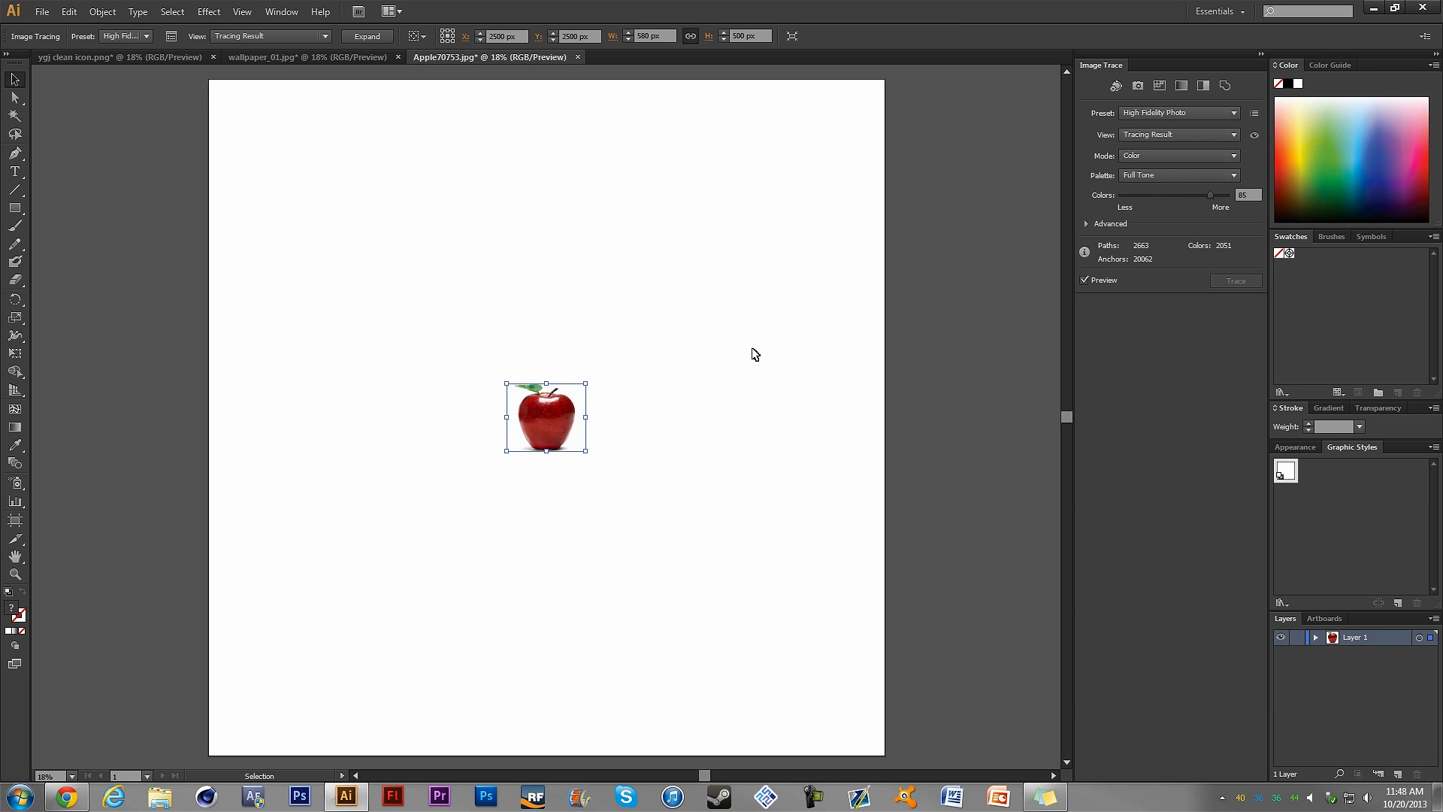
Expand the apple trace, then scale and reposition the vector apple to fill the artboard.
left_click(367, 37)
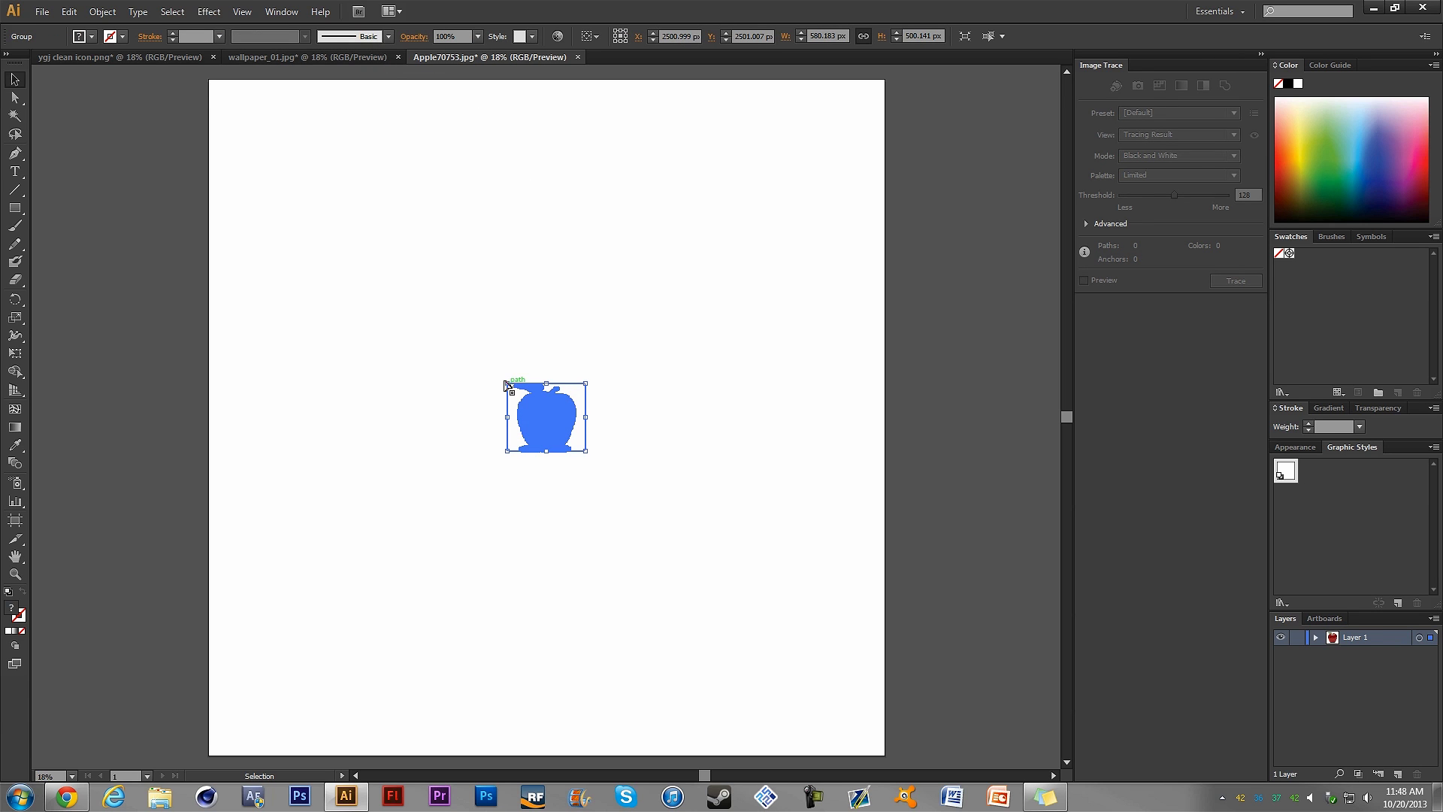
left_click_drag(507, 384, 208, 79)
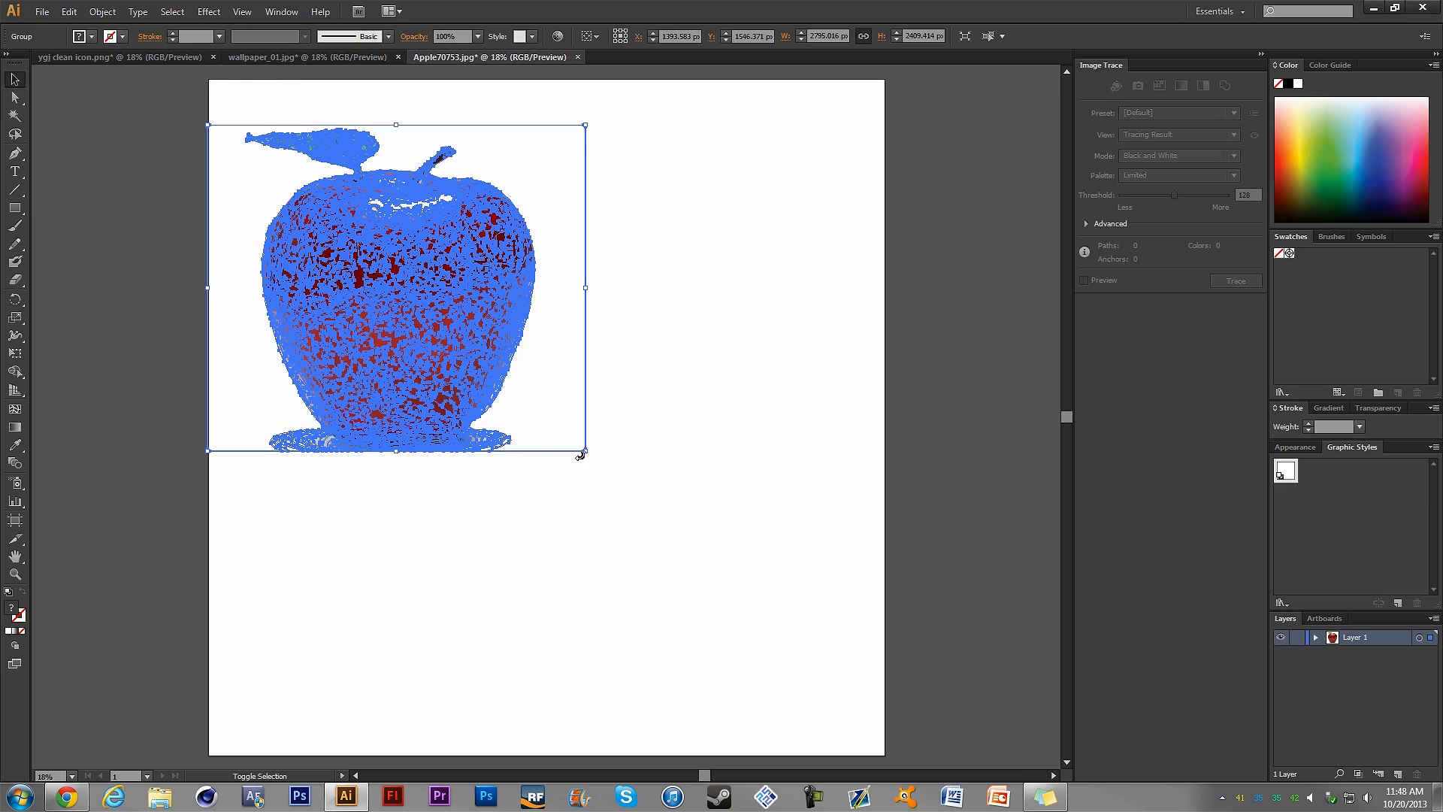
left_click_drag(534, 382, 537, 333)
left_click_drag(586, 403, 892, 740)
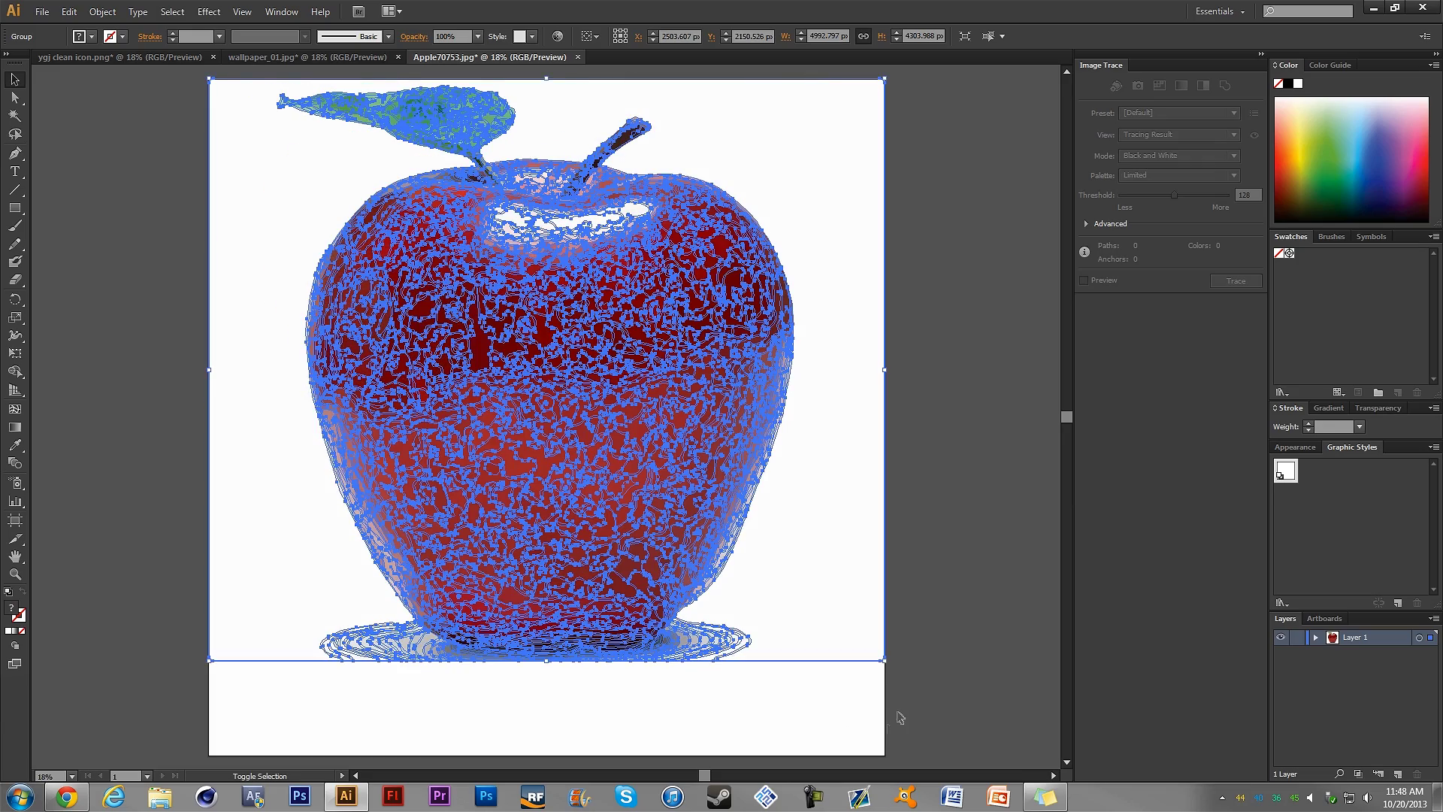
left_click(1005, 583)
scroll(579, 503, "up", 1)
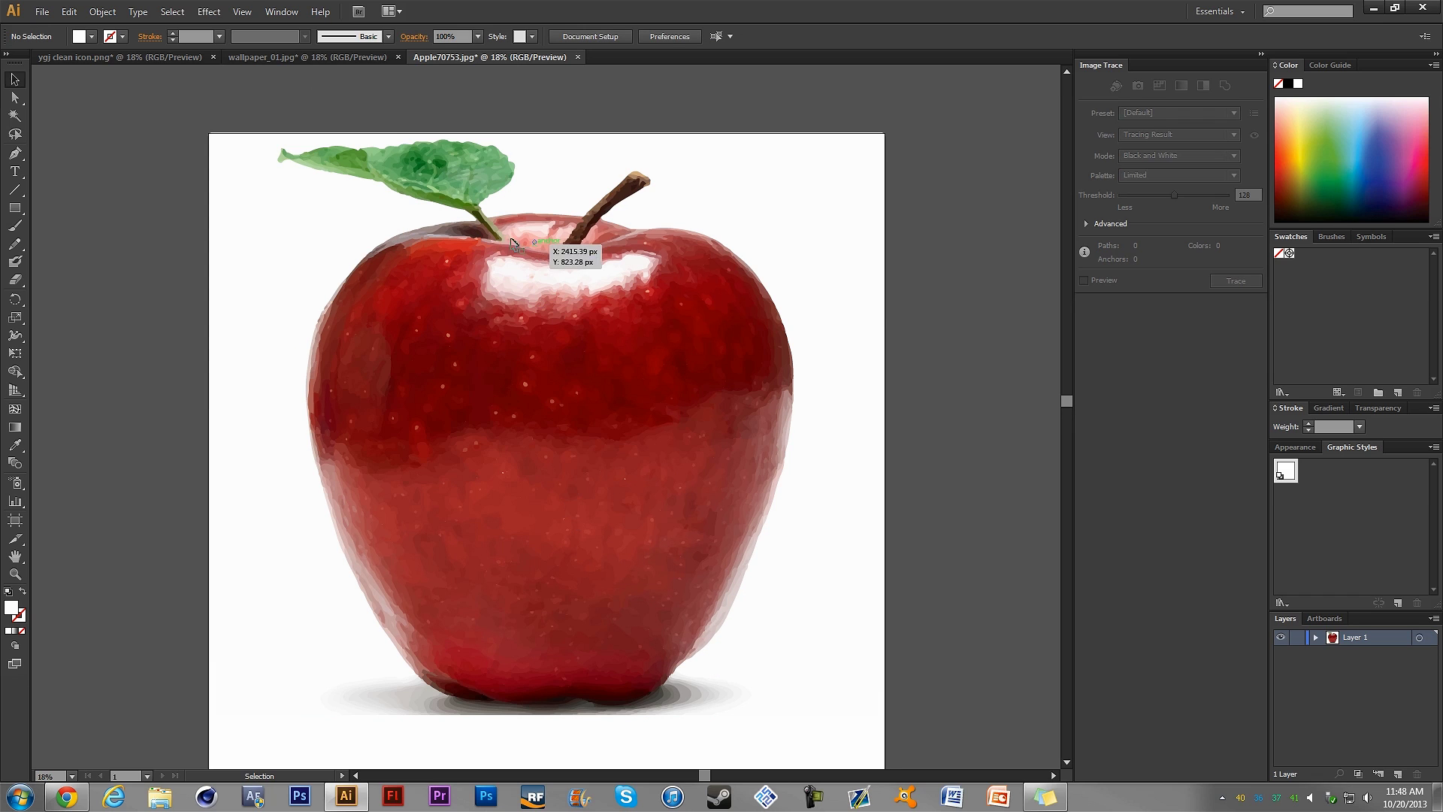
key("z")
left_click(417, 170)
left_click(542, 421)
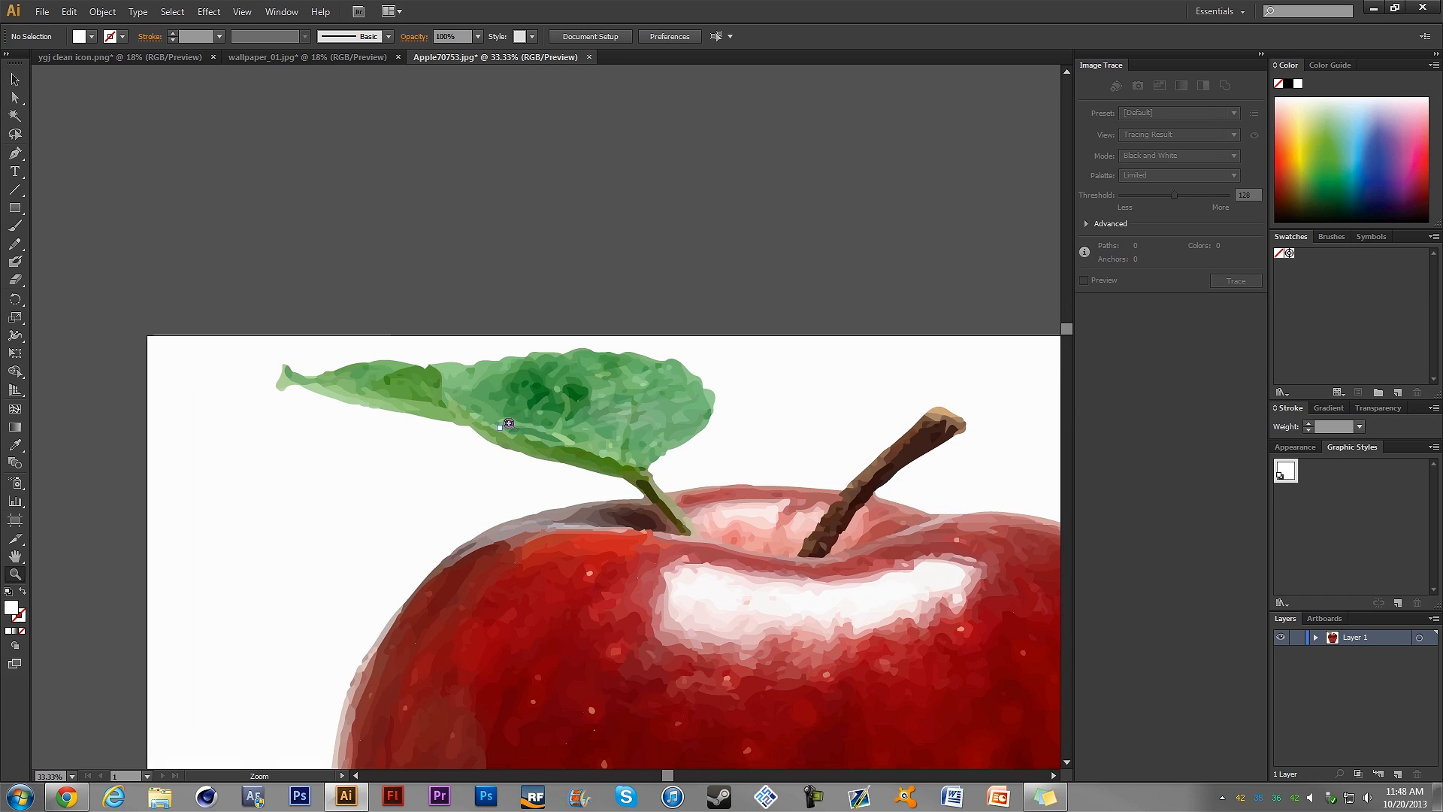
scroll(890, 530, "down", 9)
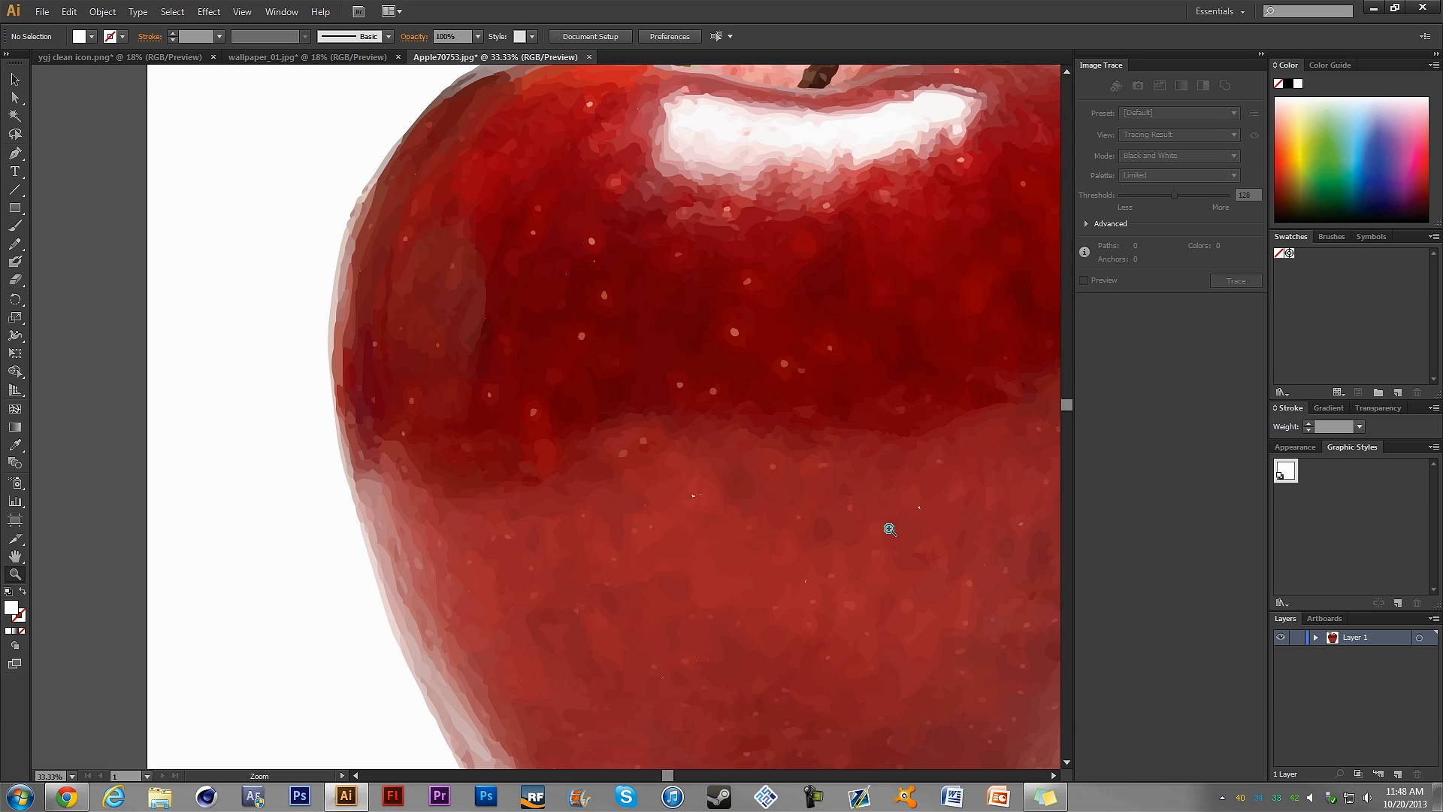
left_click_drag(668, 775, 707, 775)
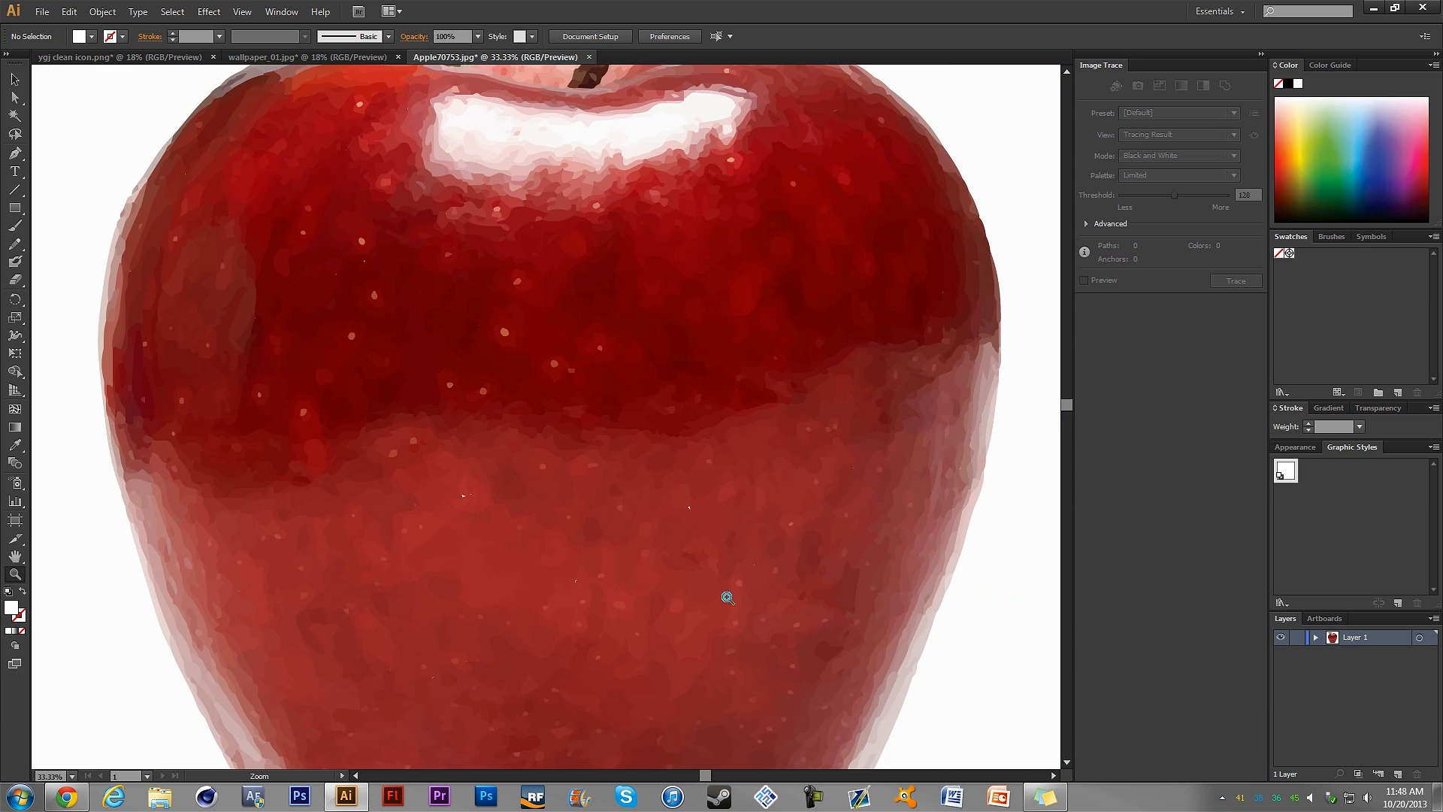
scroll(745, 571, "down", 11)
scroll(752, 551, "up", 6)
scroll(757, 551, "down", 2)
scroll(759, 553, "up", 1)
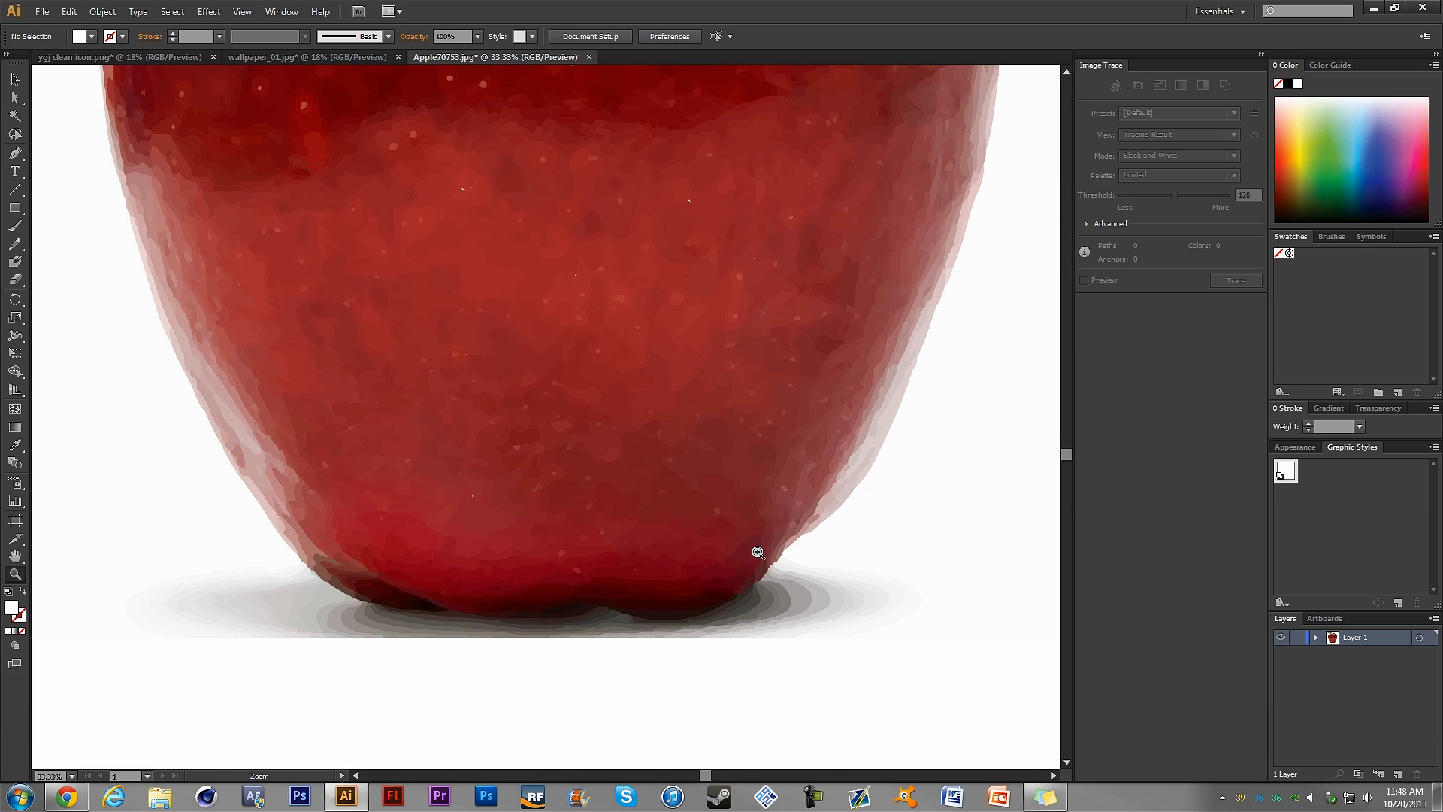
scroll(761, 548, "up", 12)
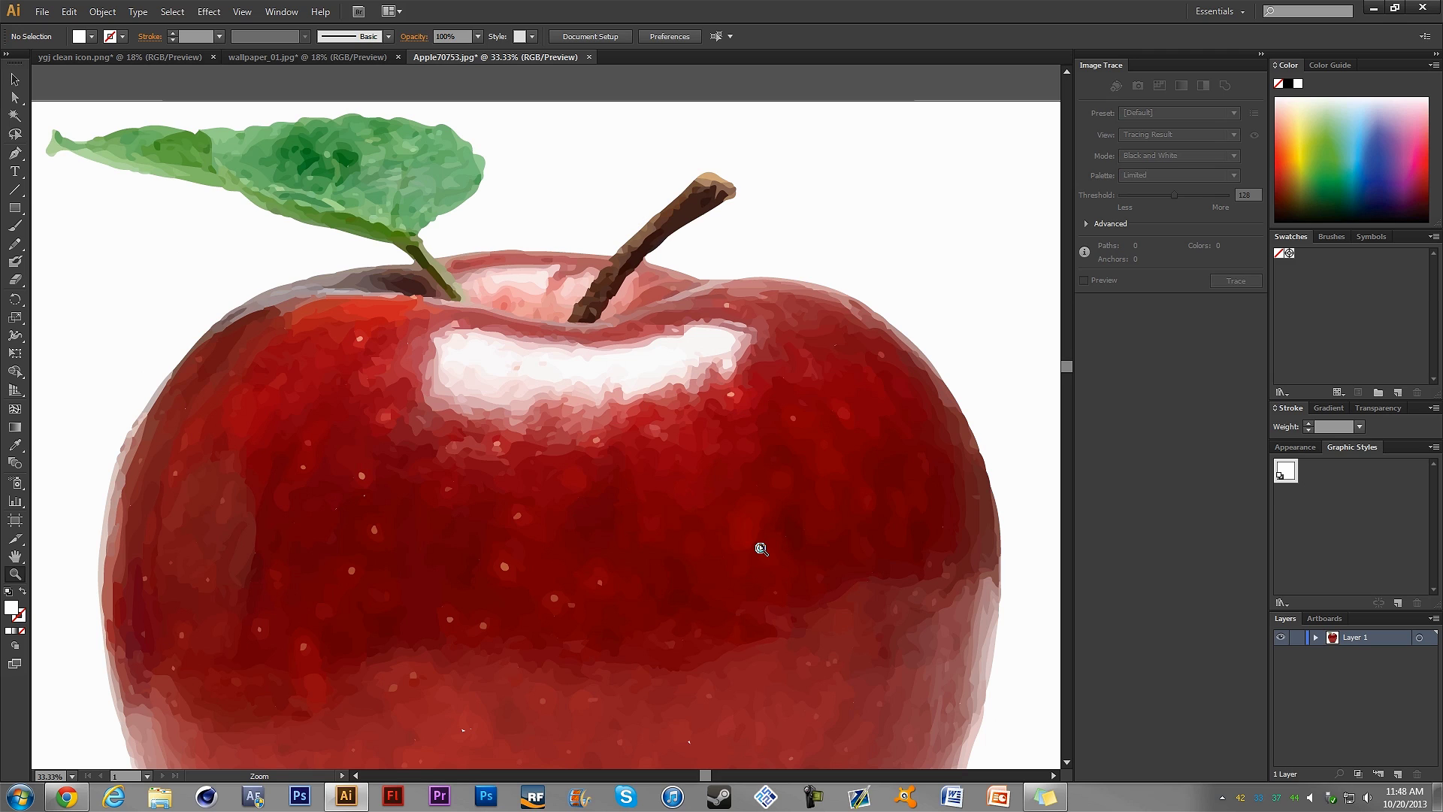
left_click(754, 483, "alt")
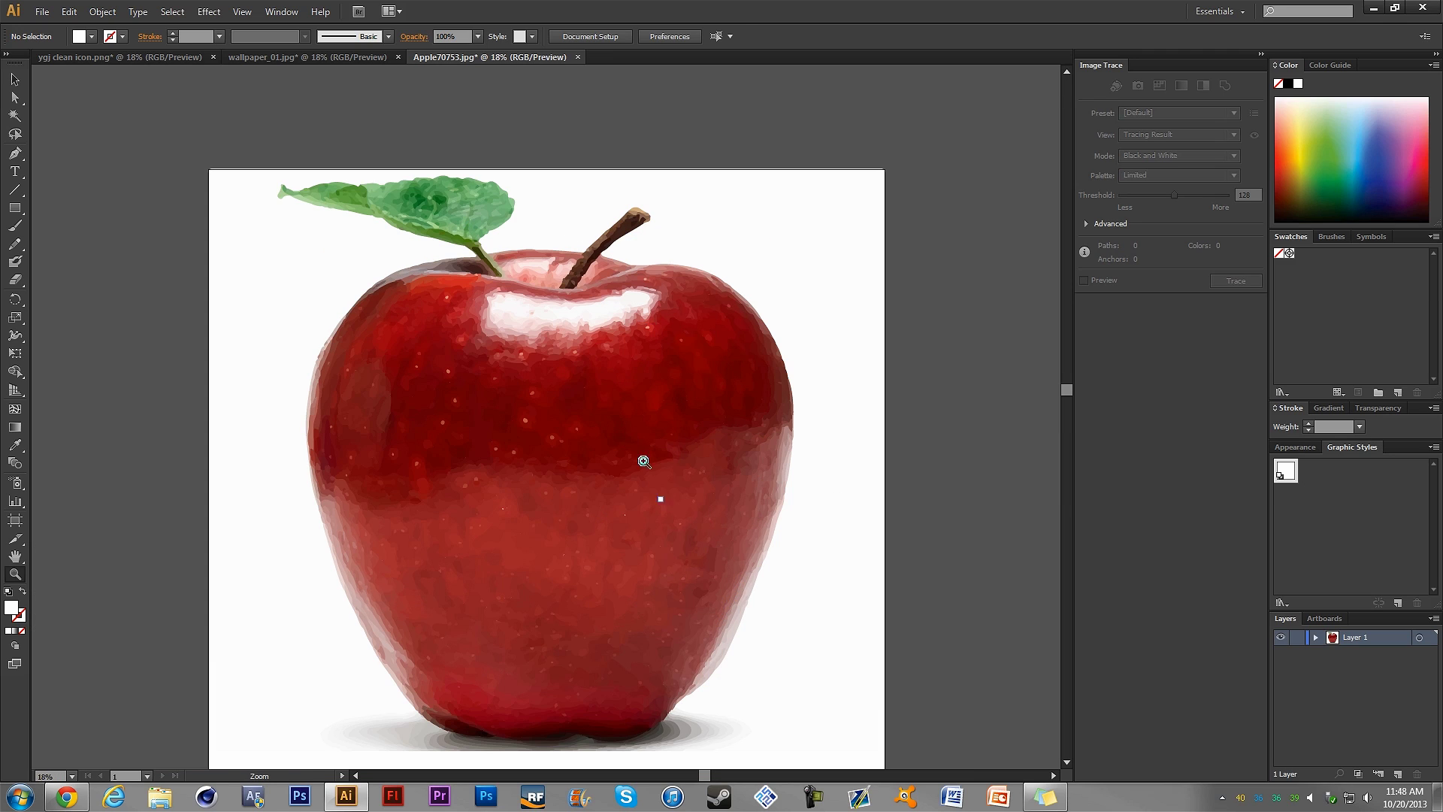
scroll(331, 413, "up", 1)
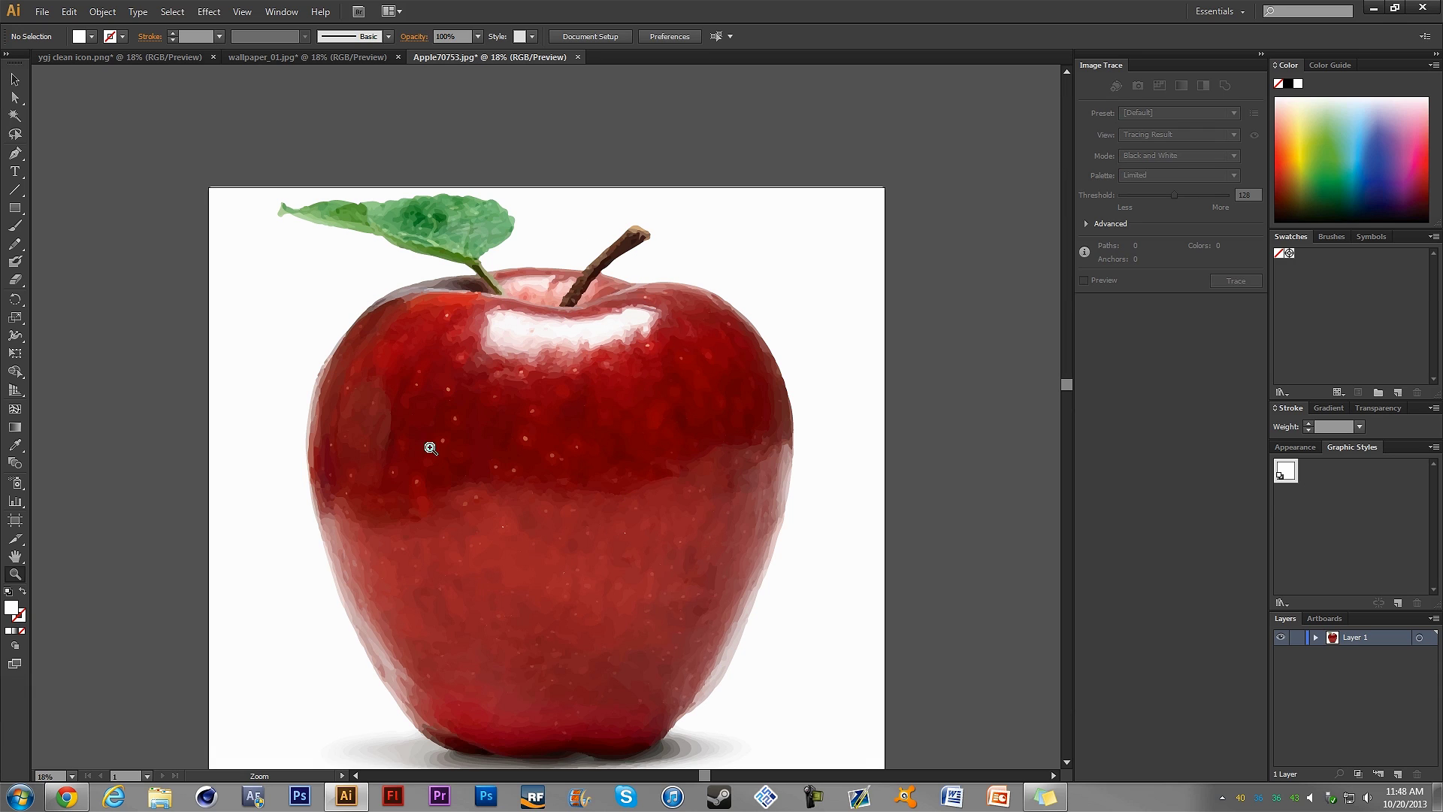
scroll(587, 349, "down", 5)
Bring the 'ygj clean icon.png' document to the front.
left_click(129, 57)
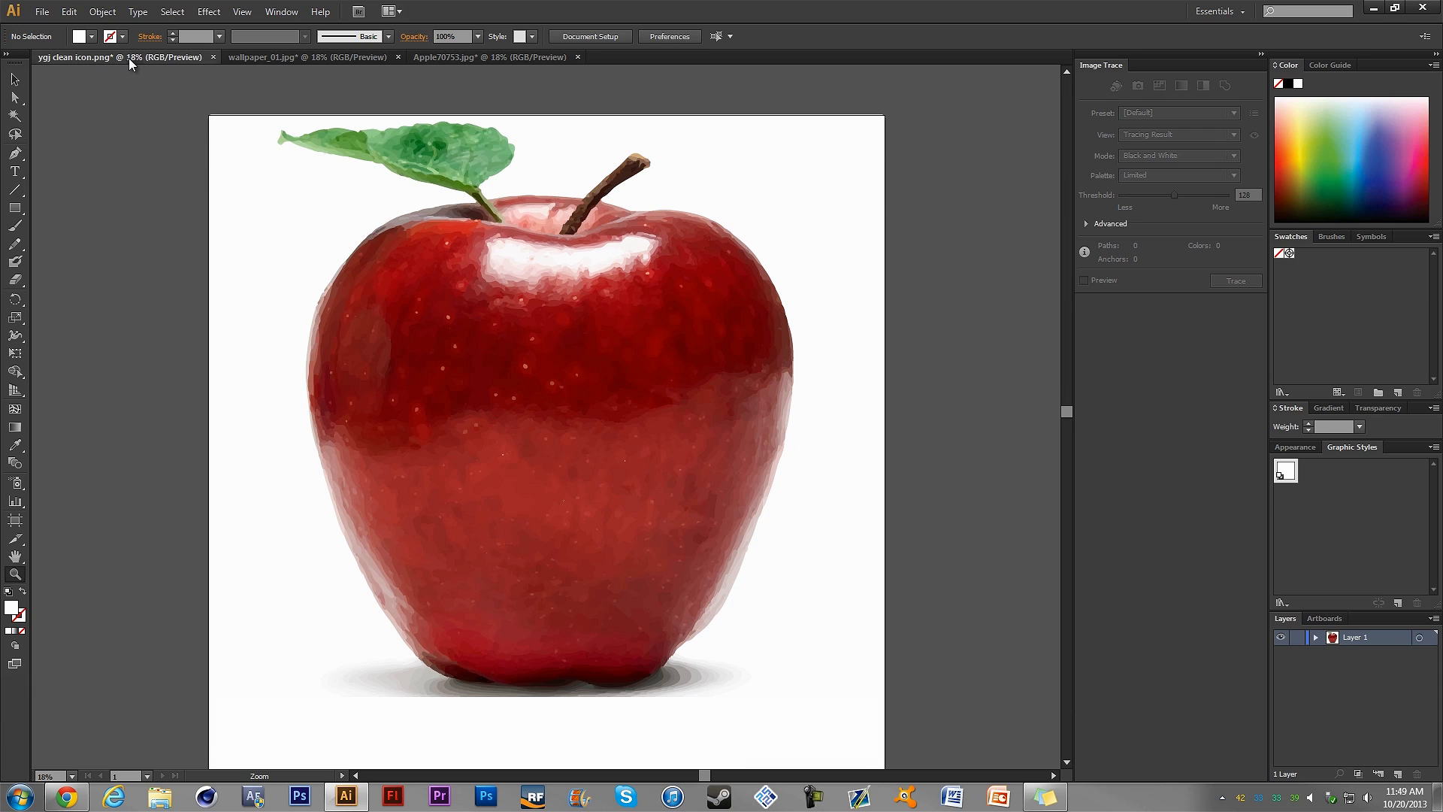